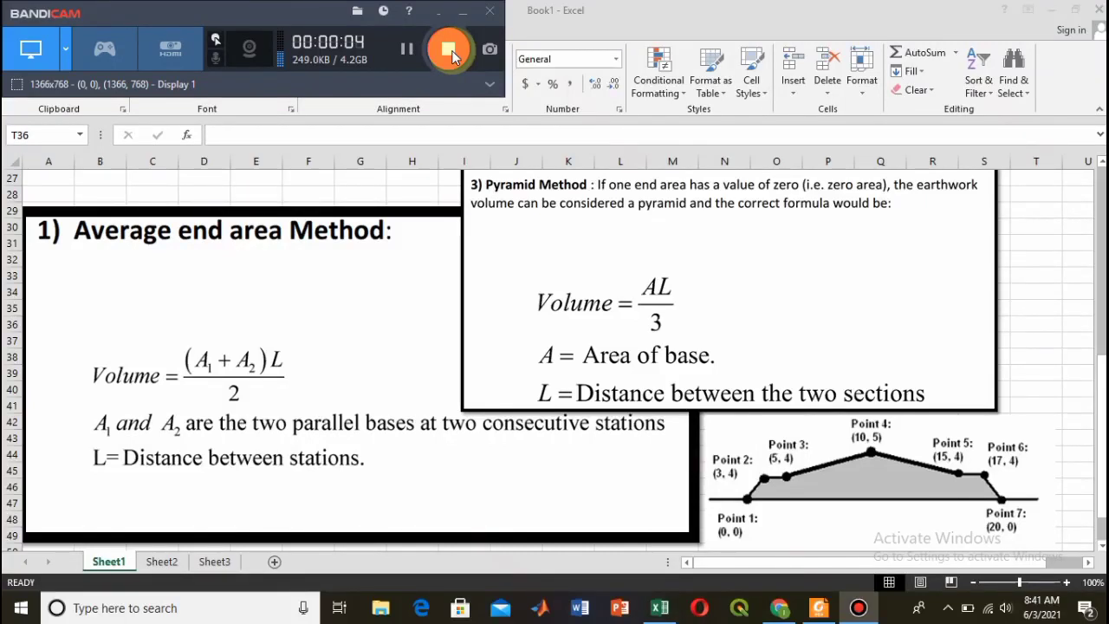
# Step: Enter the station, fill area, cut area and length columns with volume headers, beside the reference table image
pyautogui.click(460, 19)
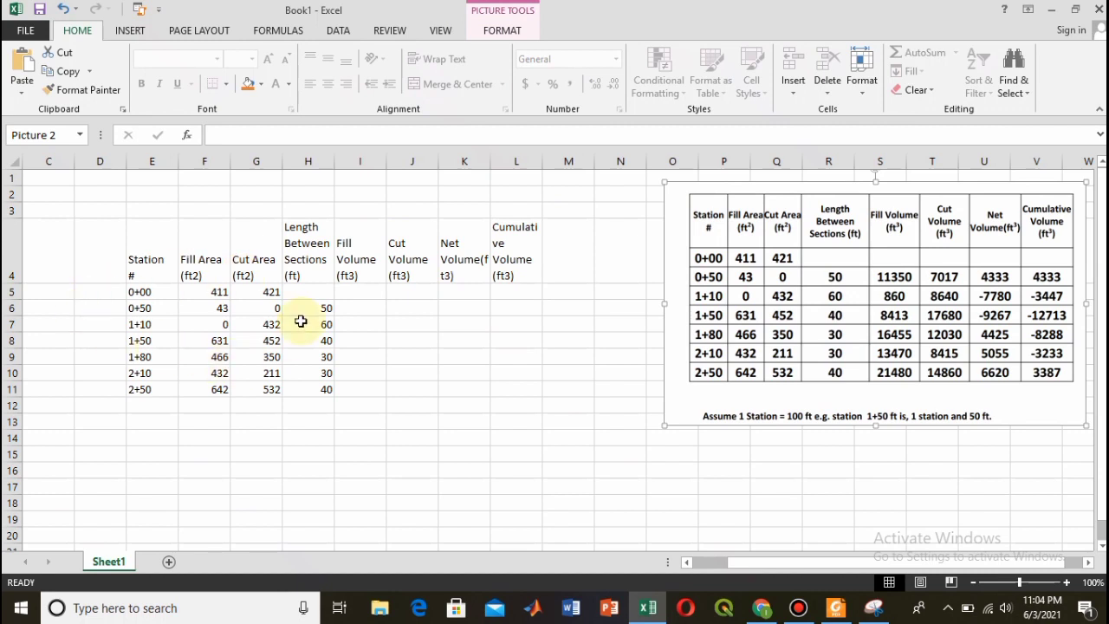
# Step: Enter 0 as the fill volume for station 0+00 in I5
pyautogui.click(358, 288)
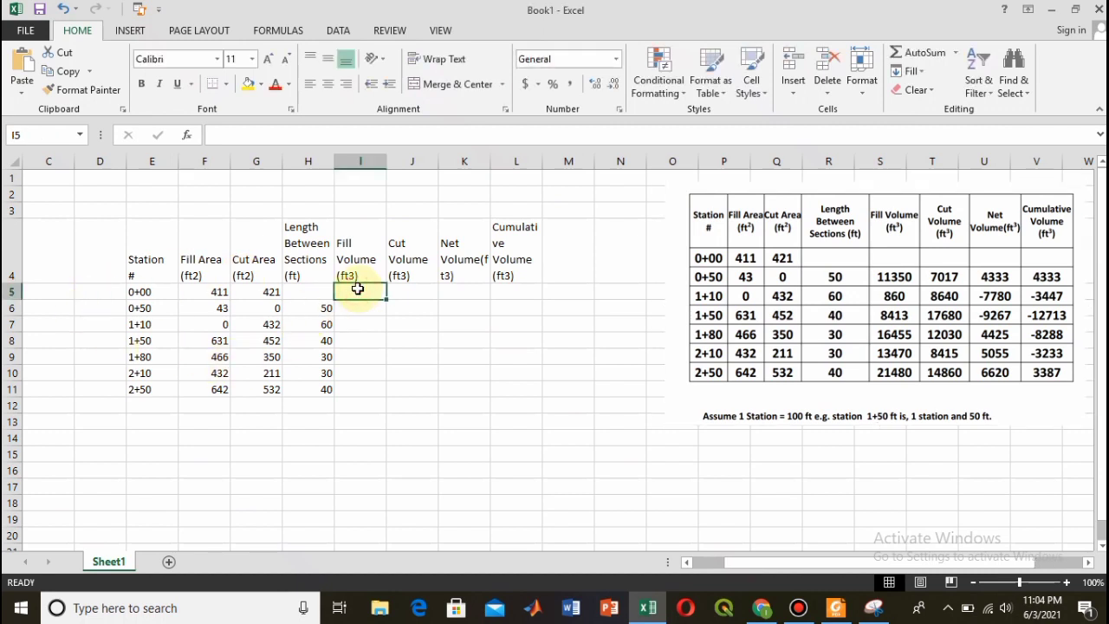
pyautogui.write('=')
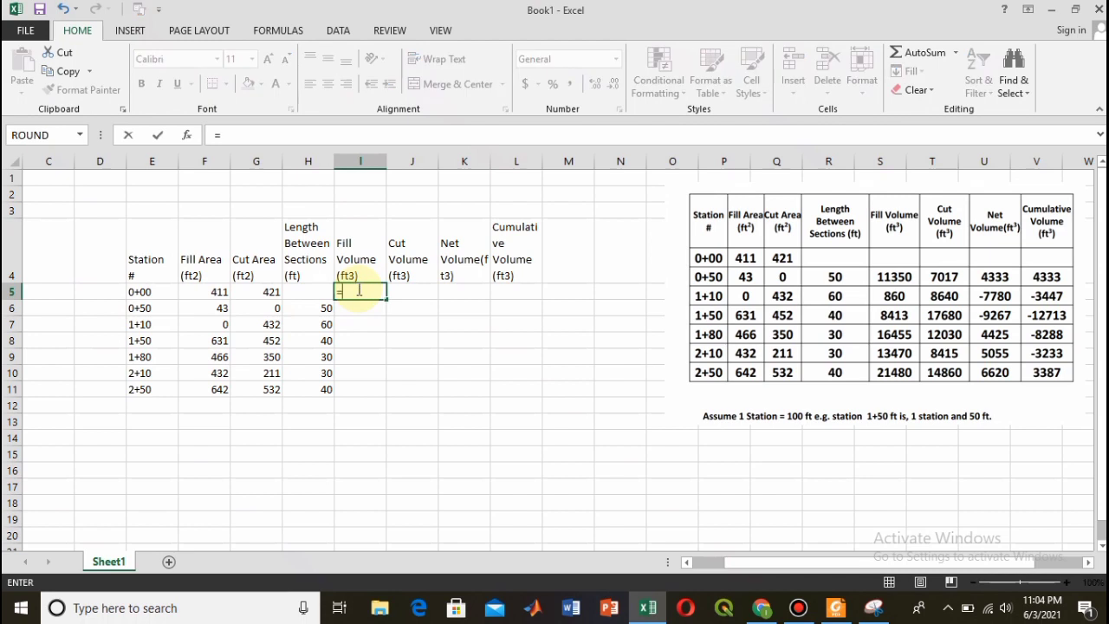
pyautogui.press('BackSpace')
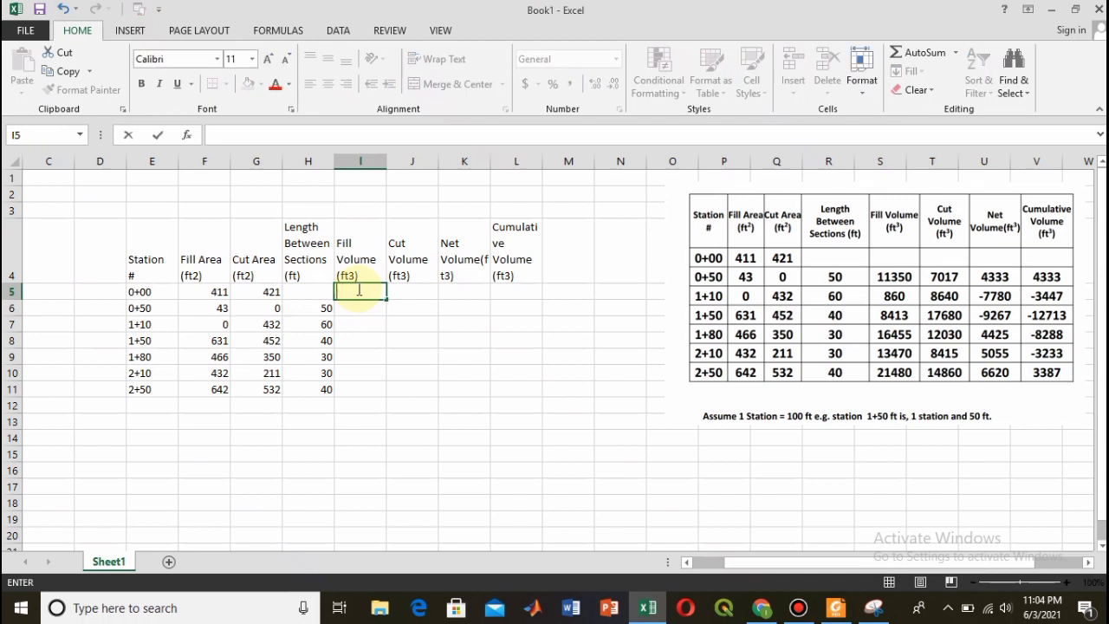
pyautogui.write('0')
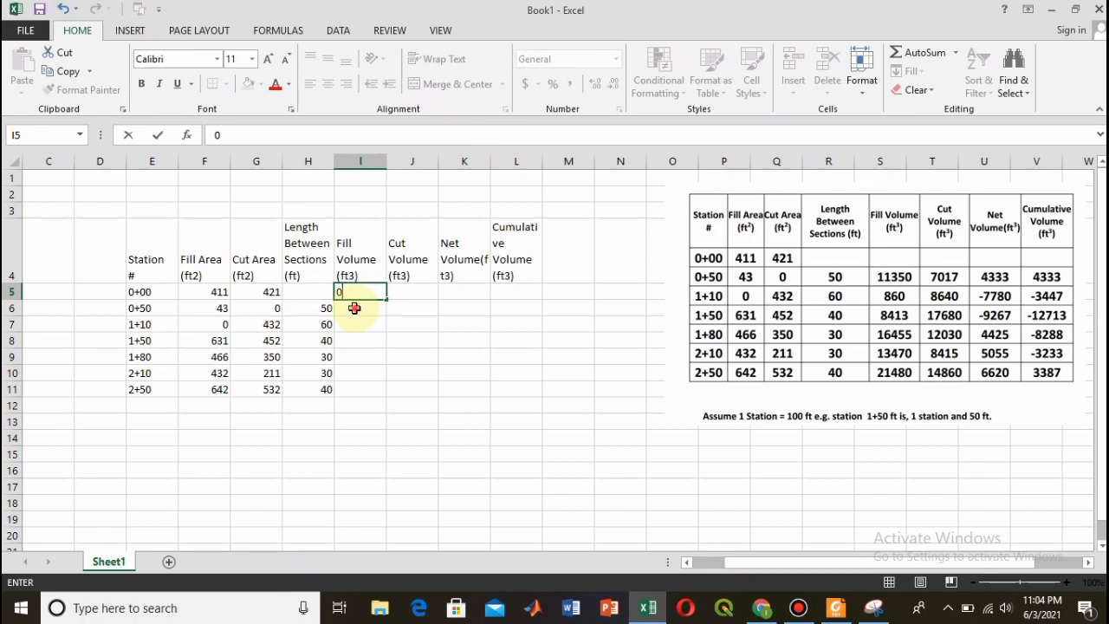
# Step: Start I6's IF formula: test F6*F5>0, then the average-end-area branch (F5+F6)*H6/2
pyautogui.click(354, 308)
pyautogui.write('=')
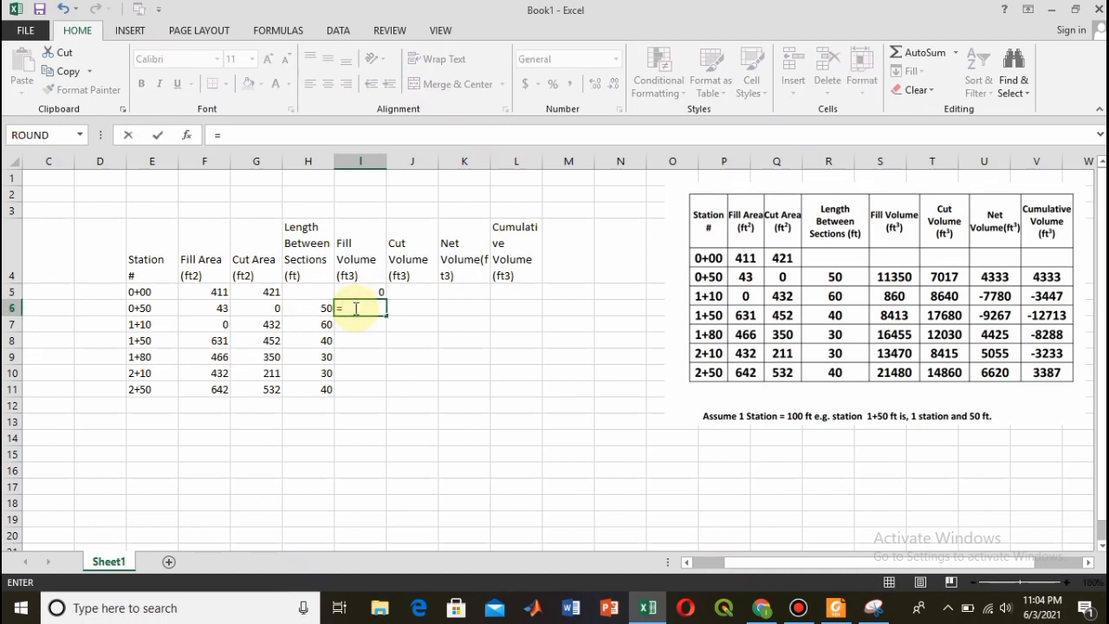
pyautogui.write('if')
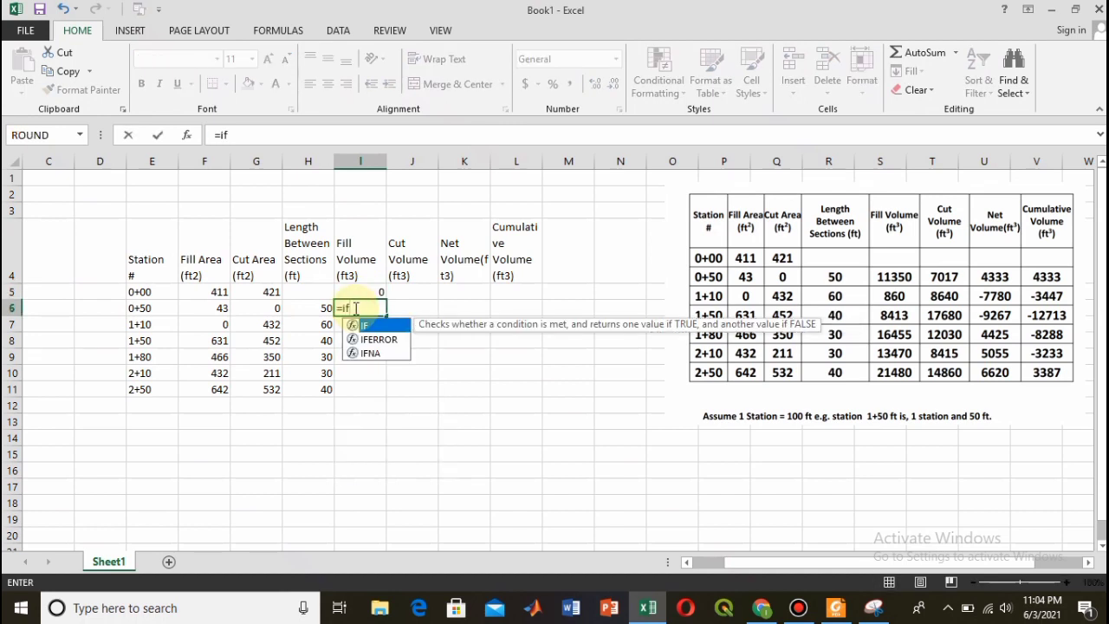
pyautogui.write('(')
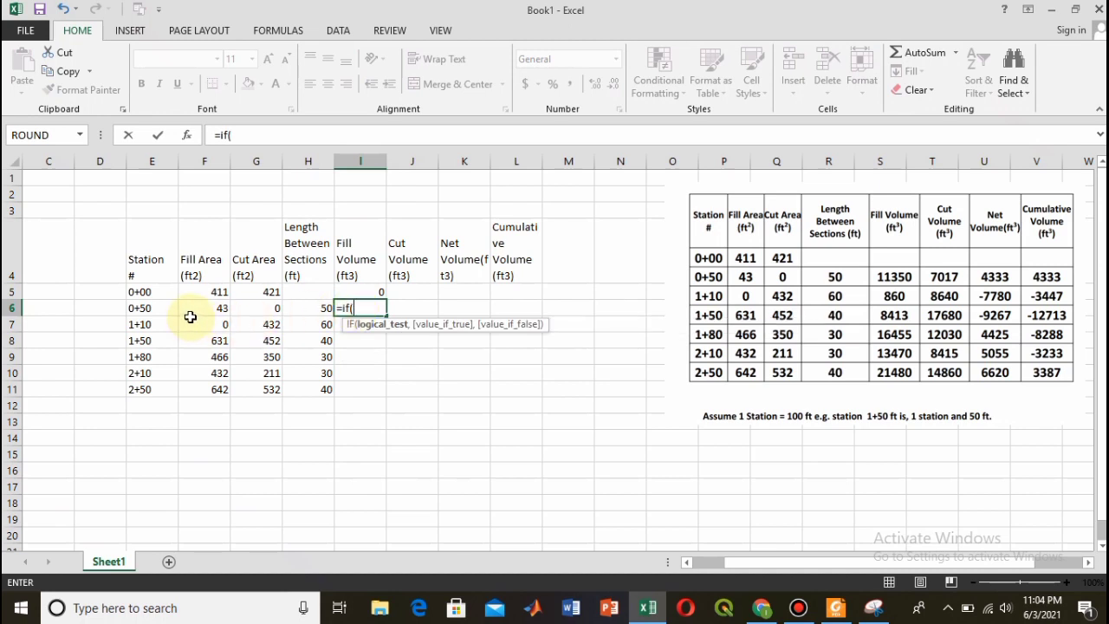
pyautogui.click(217, 312)
pyautogui.write('*')
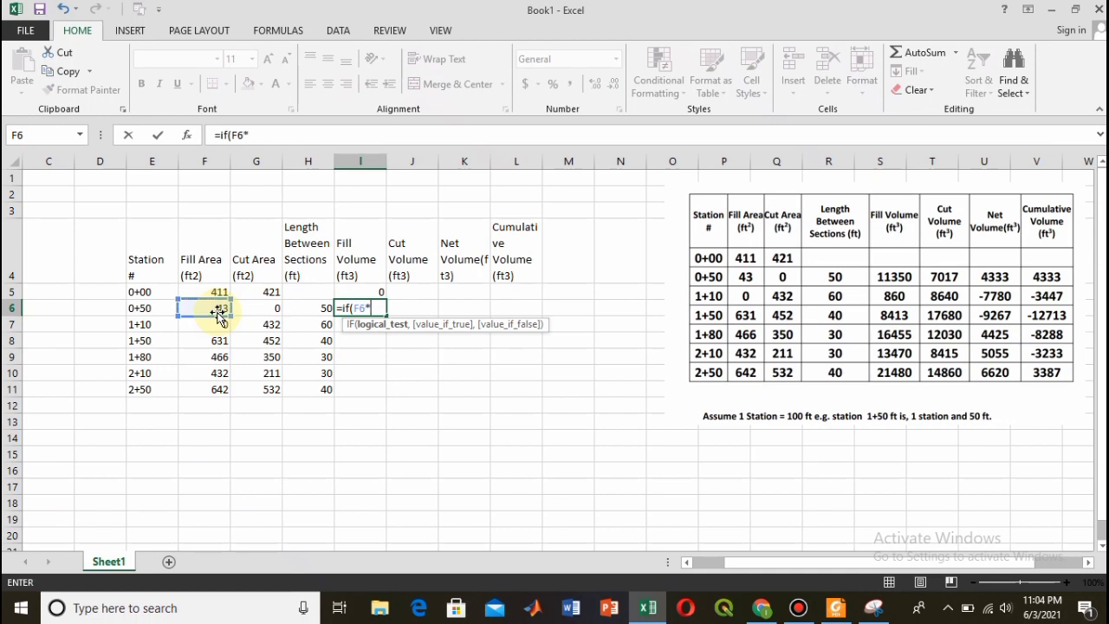
pyautogui.click(216, 292)
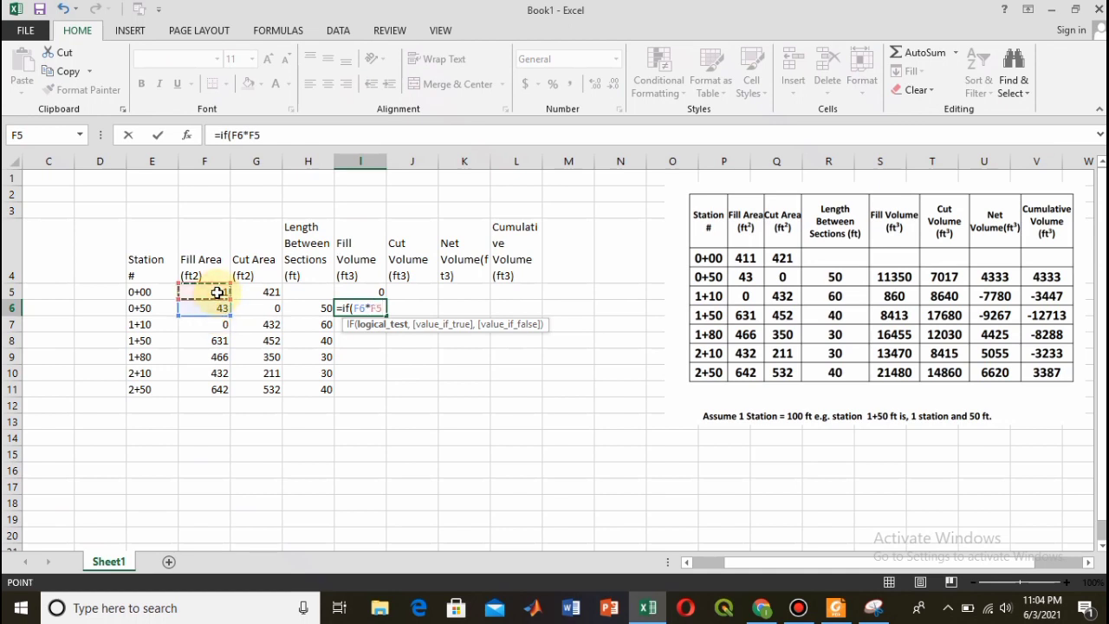
pyautogui.write('>0,')
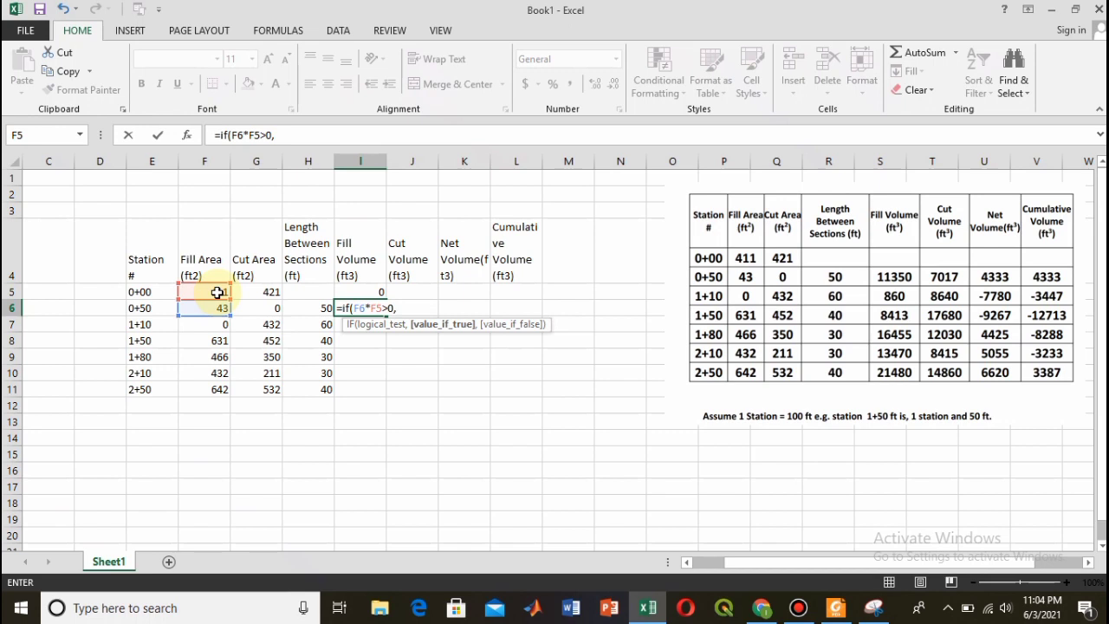
pyautogui.write('(')
pyautogui.click(216, 294)
pyautogui.write('+')
pyautogui.click(217, 310)
pyautogui.write(')*')
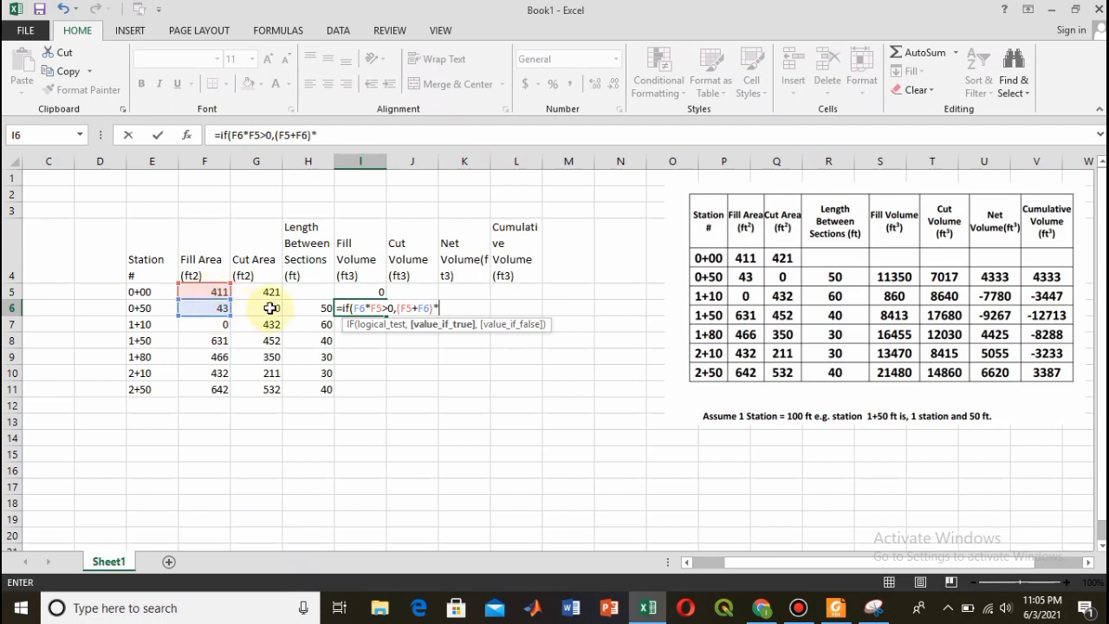
pyautogui.click(319, 308)
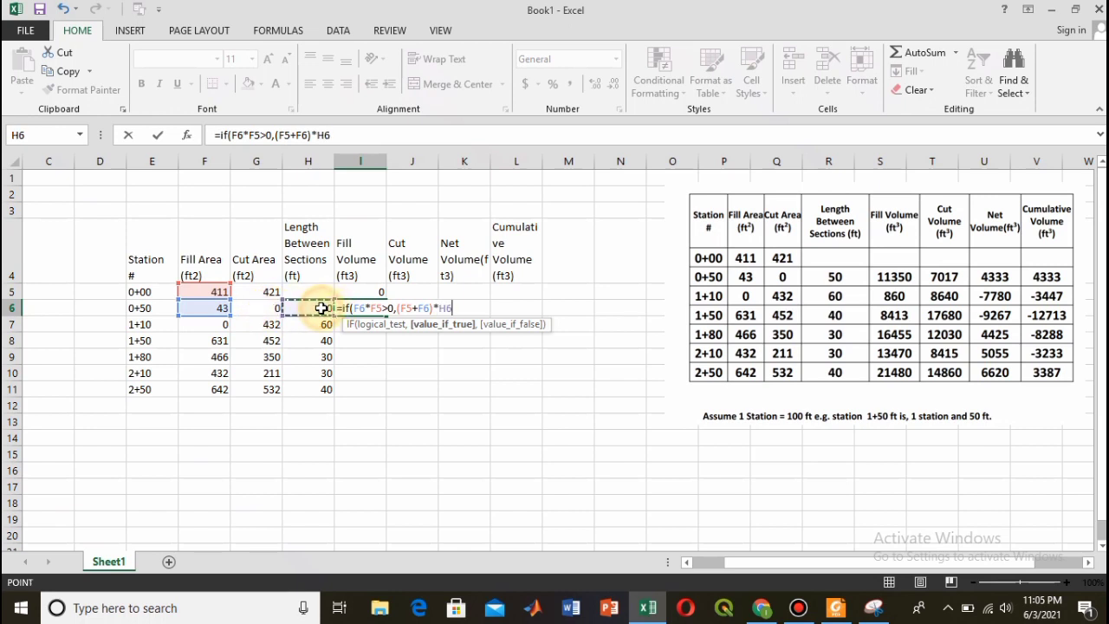
pyautogui.write('/2)')
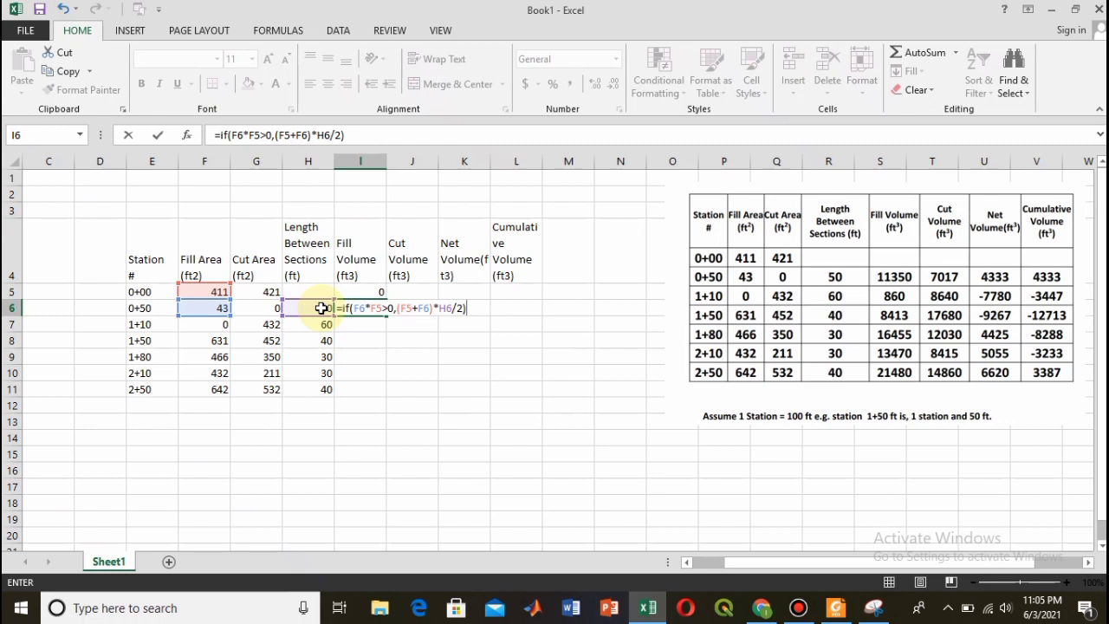
pyautogui.write('.')
pyautogui.write(',')
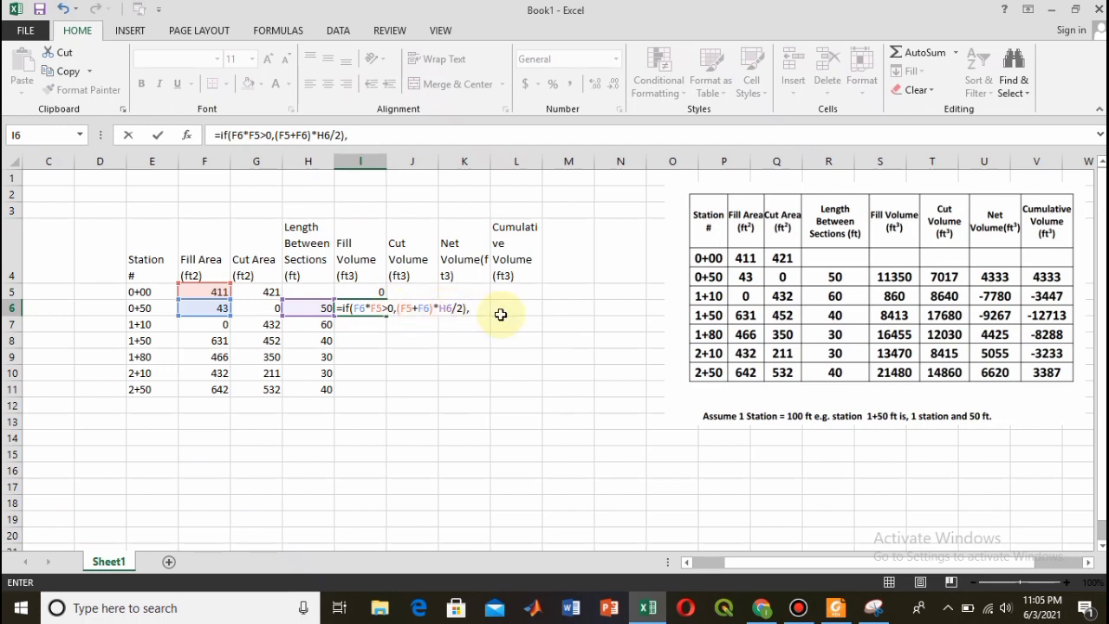
pyautogui.write('(')
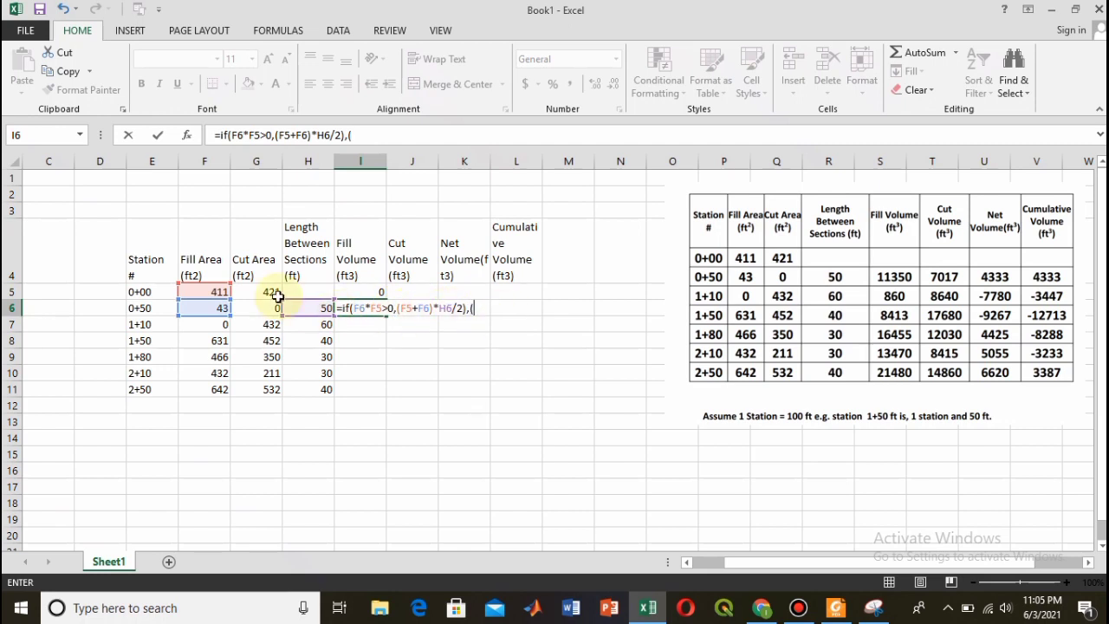
# Step: Add the pyramid branch (F5+F6)*H6/3 to the I6 IF formula
pyautogui.click(222, 289)
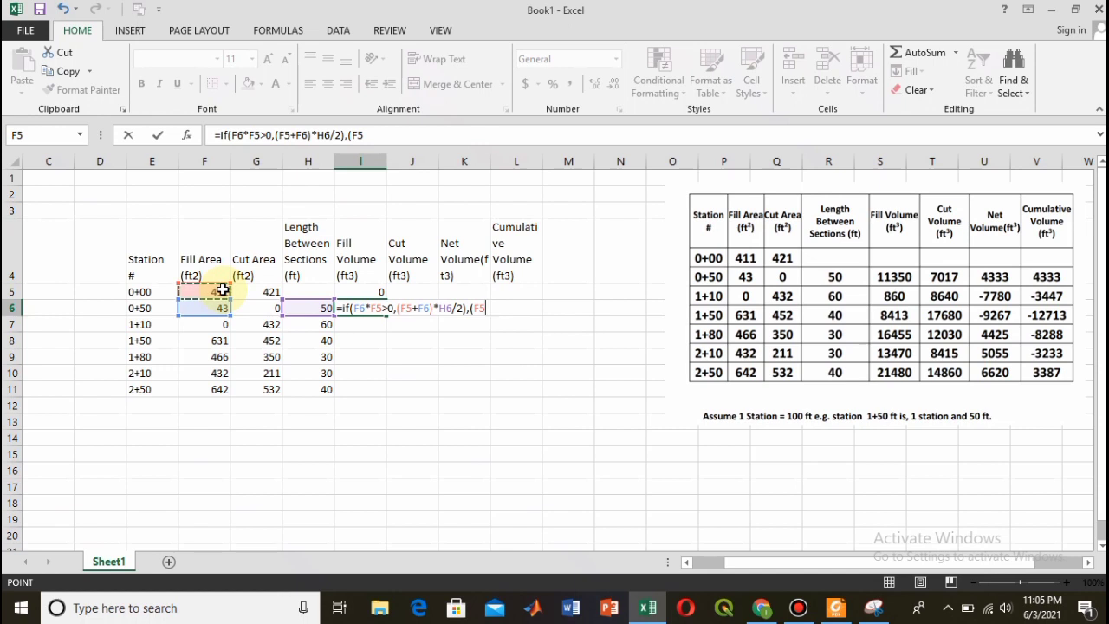
pyautogui.write('+')
pyautogui.click(217, 309)
pyautogui.write(')')
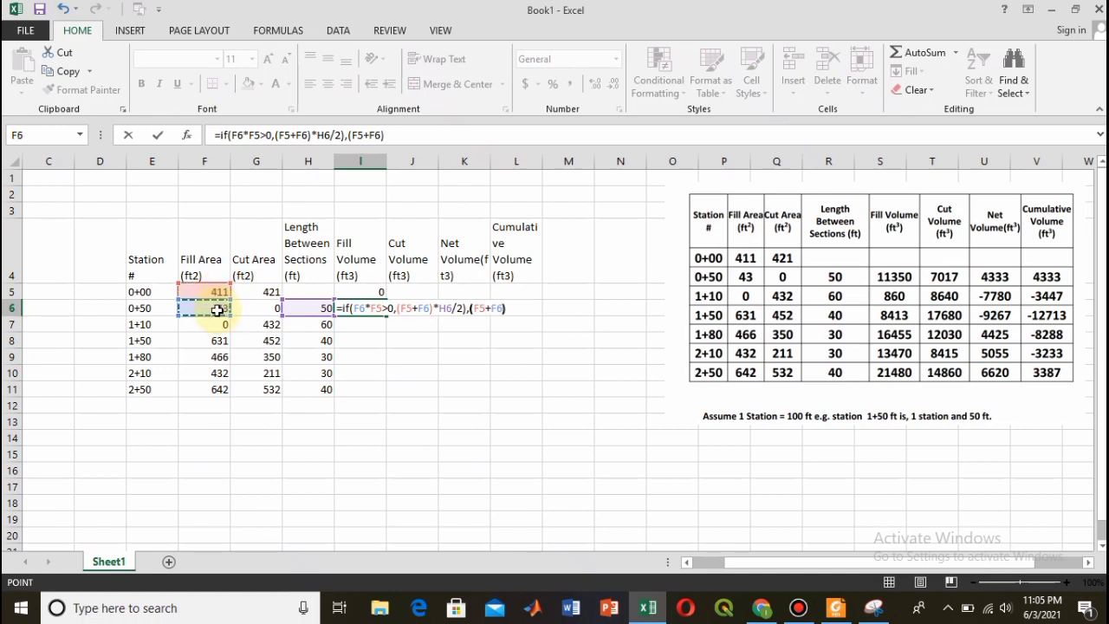
pyautogui.write('*')
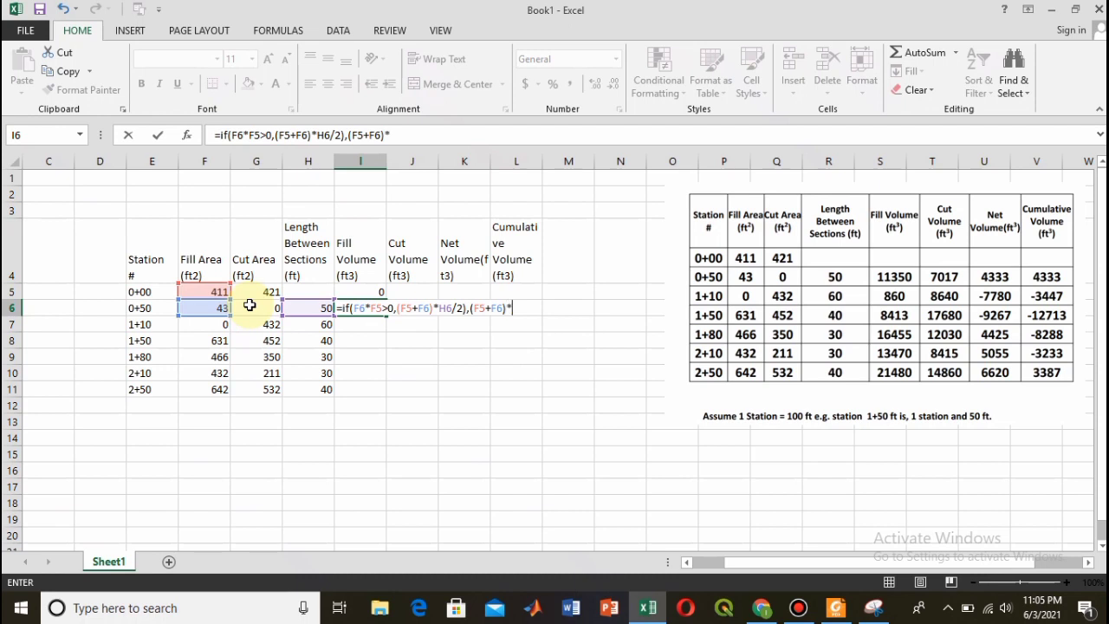
pyautogui.click(319, 309)
pyautogui.write('/3)')
# Step: Commit I6 with Excel's suggested correction, then add a missing closing parenthesis
pyautogui.press('Return')
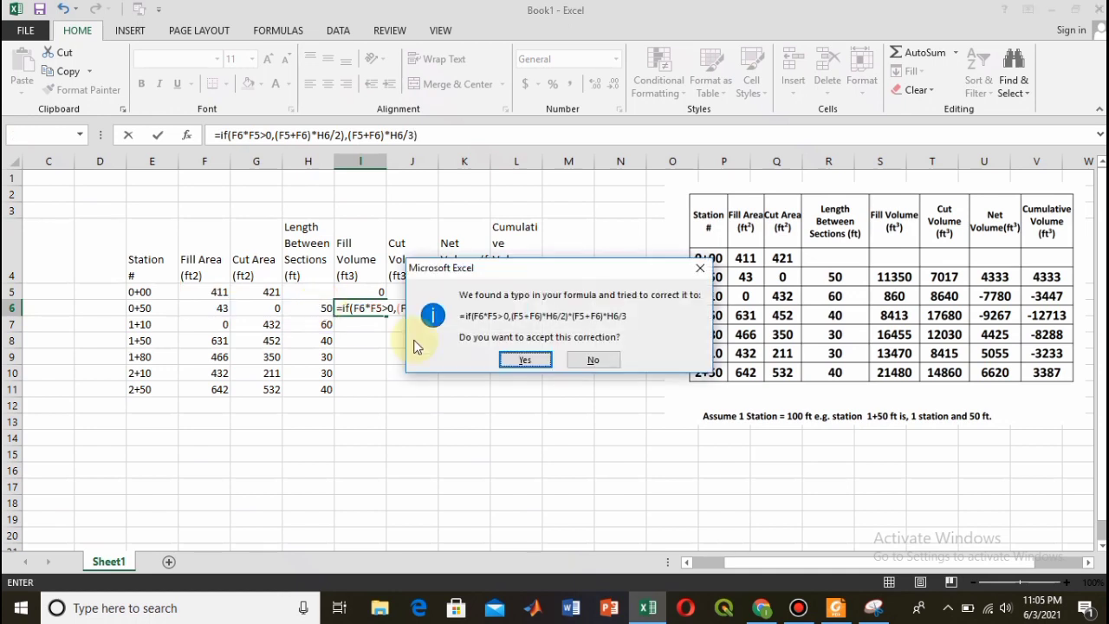
pyautogui.click(520, 360)
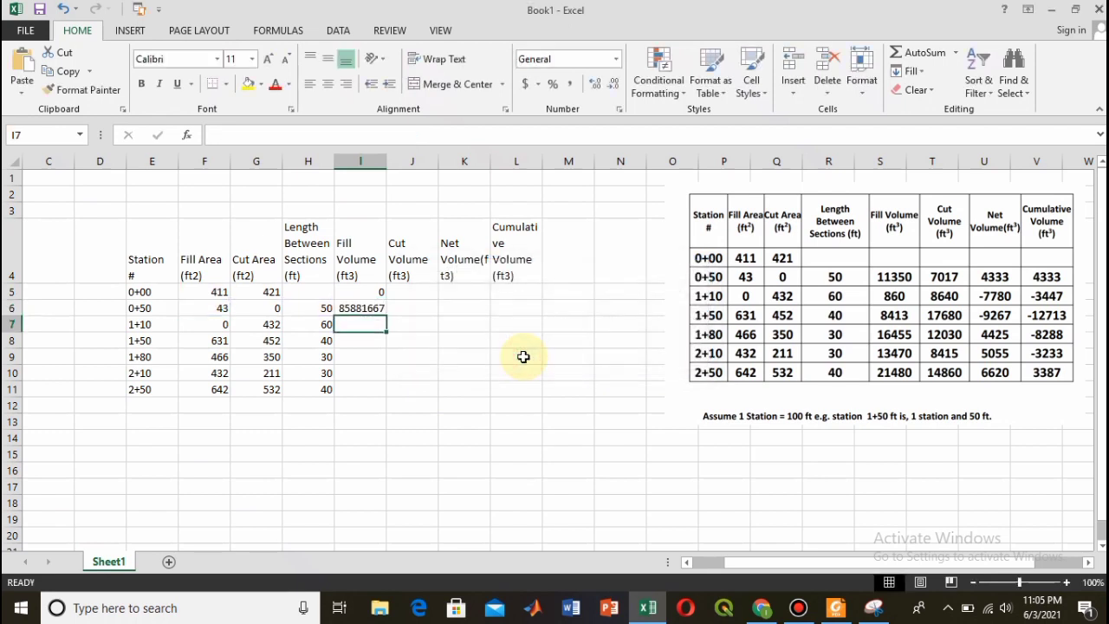
pyautogui.doubleClick(368, 308)
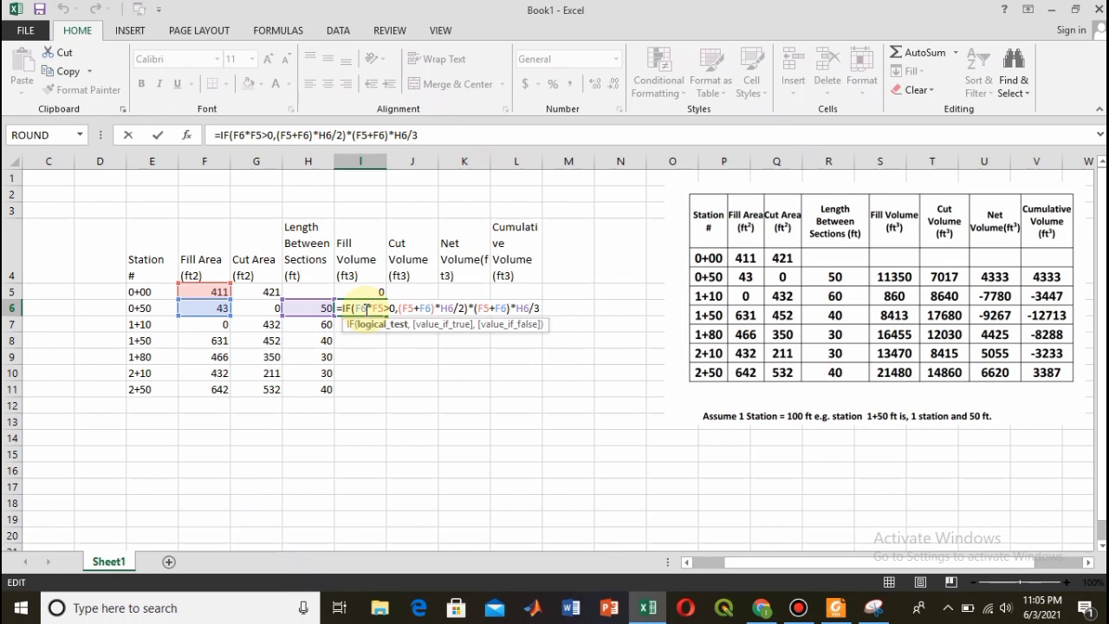
pyautogui.click(538, 310)
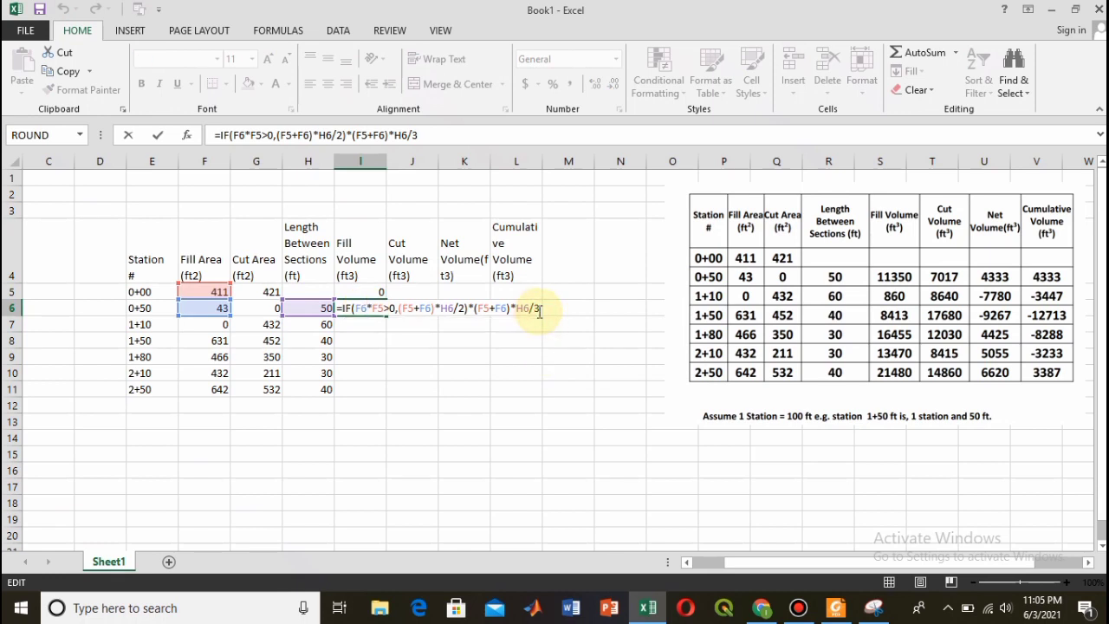
pyautogui.write(')')
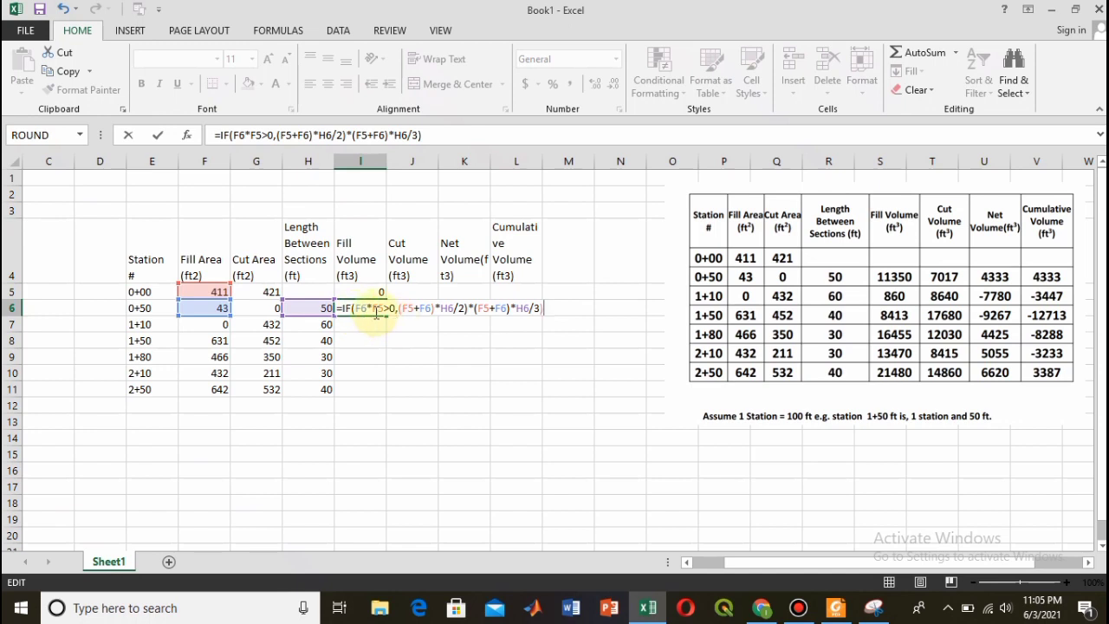
# Step: Replace the misplaced sign after the first branch with a comma and commit the I6 formula
pyautogui.click(469, 309)
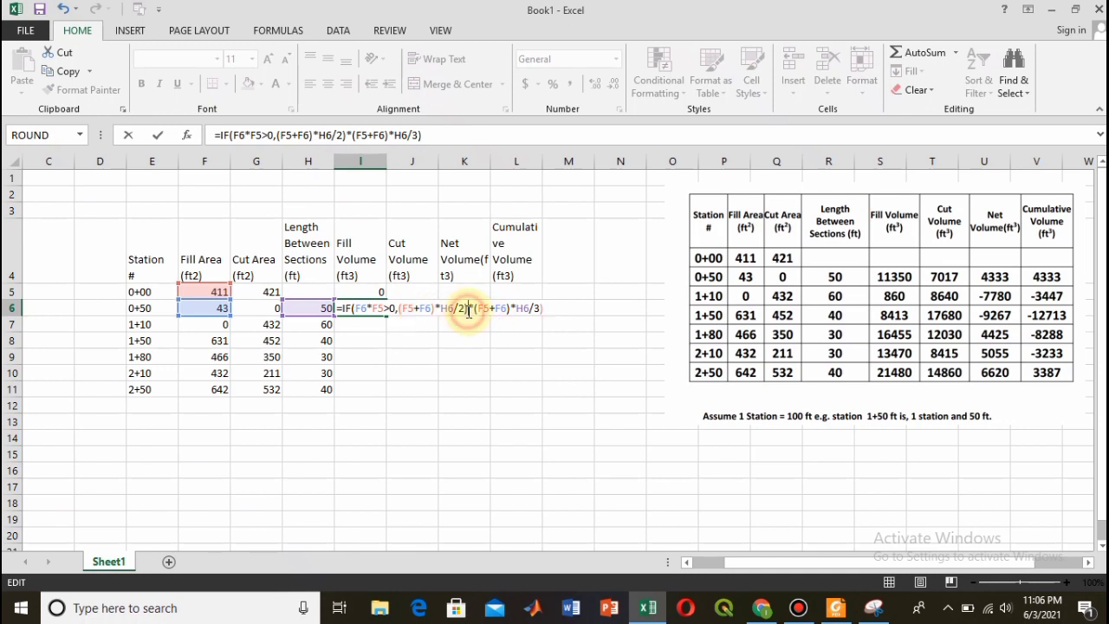
pyautogui.press('Delete')
pyautogui.write(',')
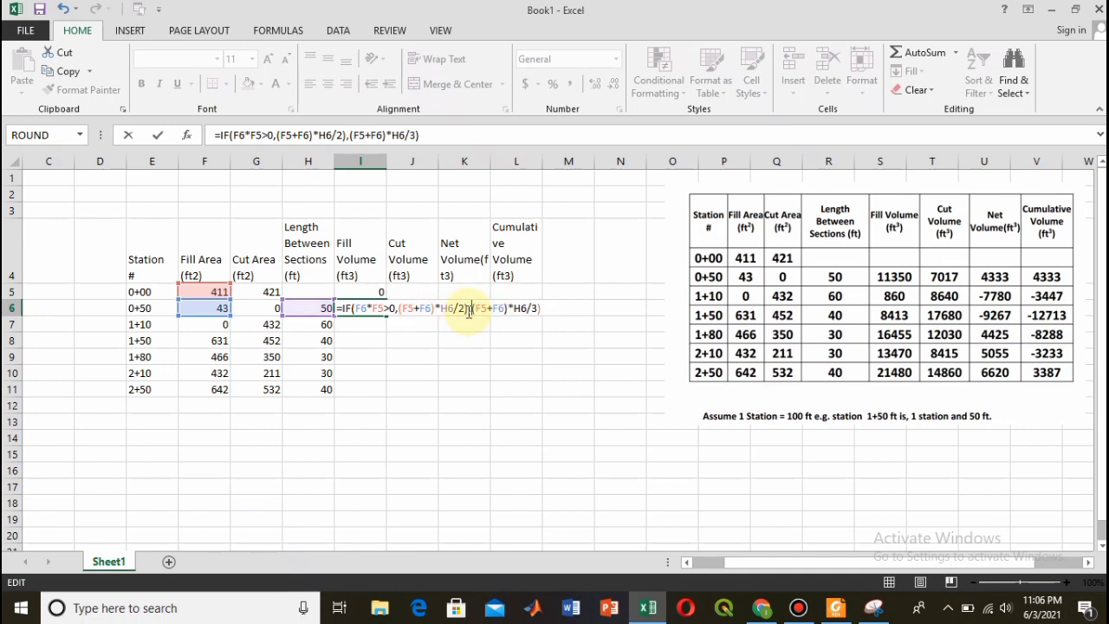
pyautogui.click(548, 310)
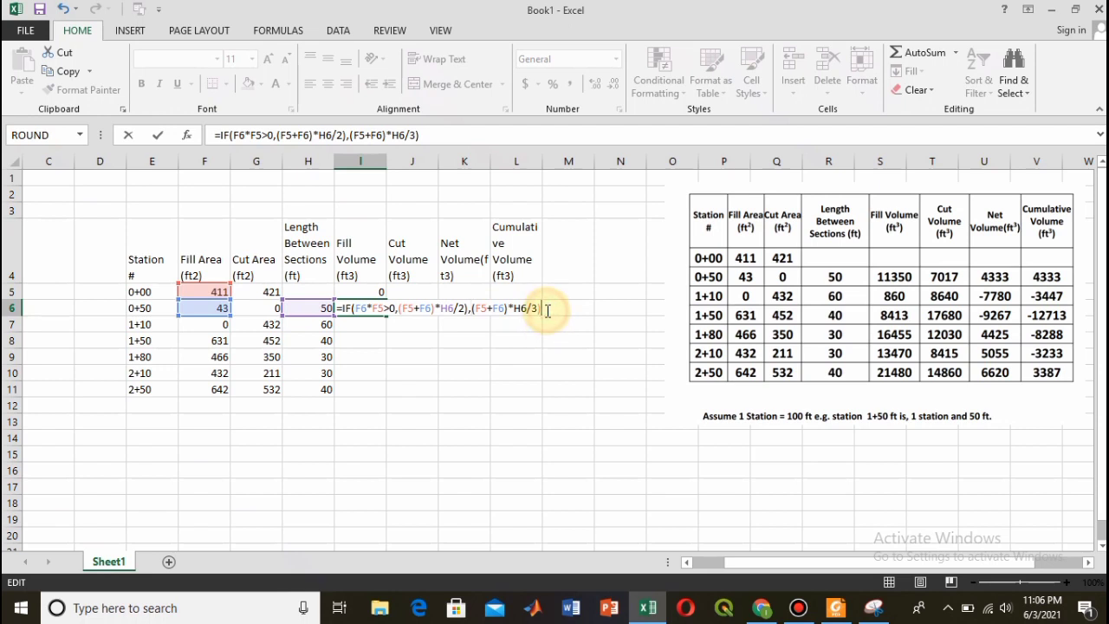
pyautogui.write('))')
pyautogui.press('BackSpace')
pyautogui.hotkey('ctrl', 'z')
pyautogui.press('Return')
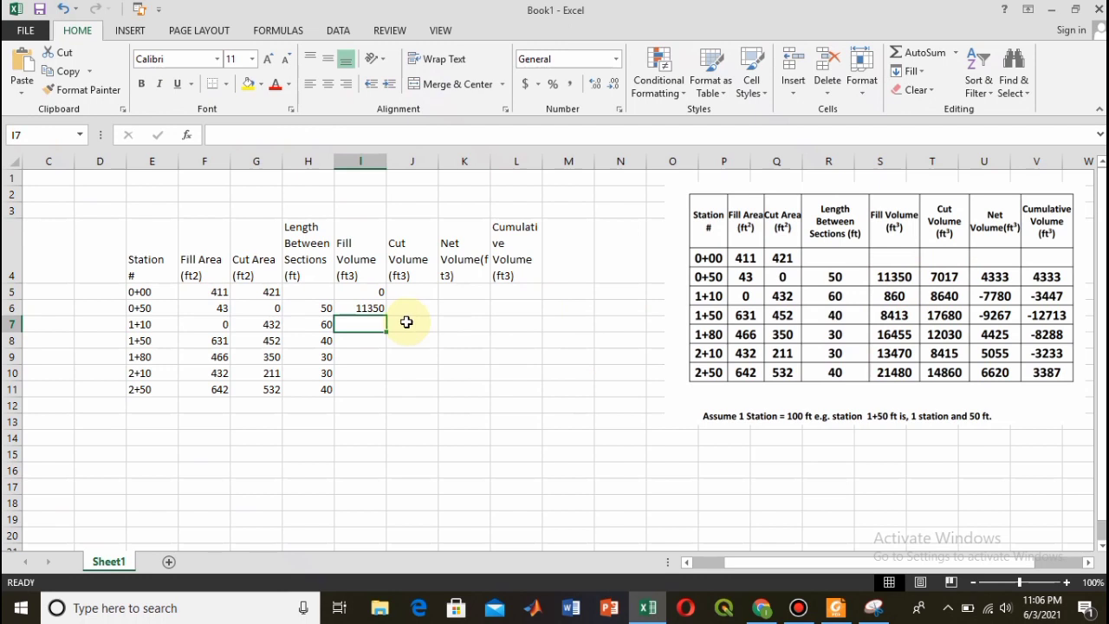
# Step: Copy the I6 fill volume formula down to I11, giving 11350 through 21480
pyautogui.click(365, 309)
pyautogui.doubleClick(387, 317)
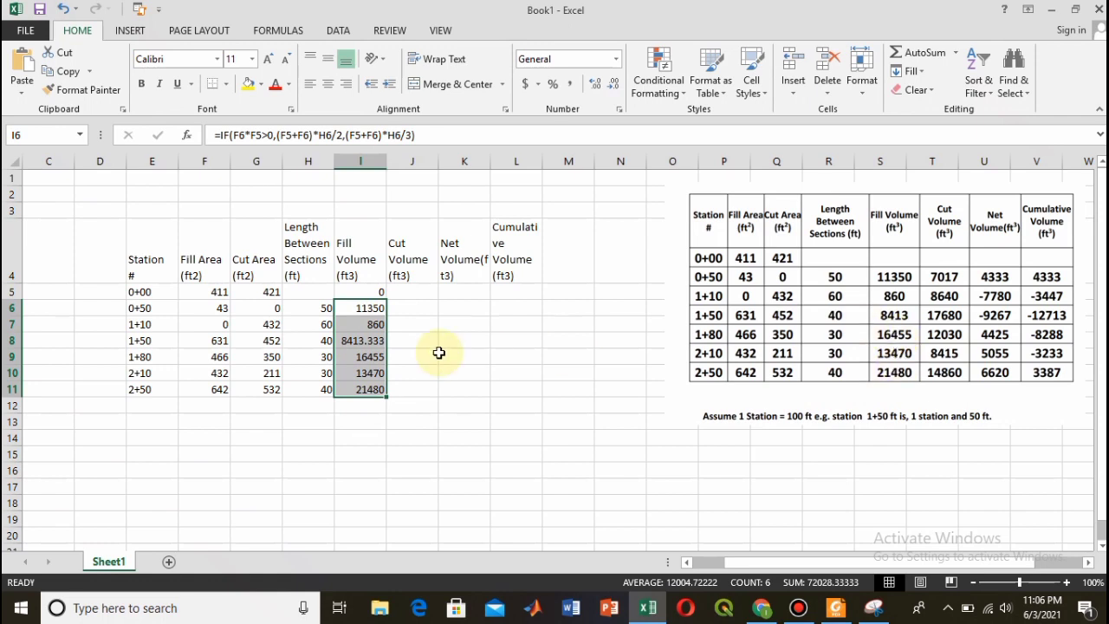
pyautogui.click(405, 292)
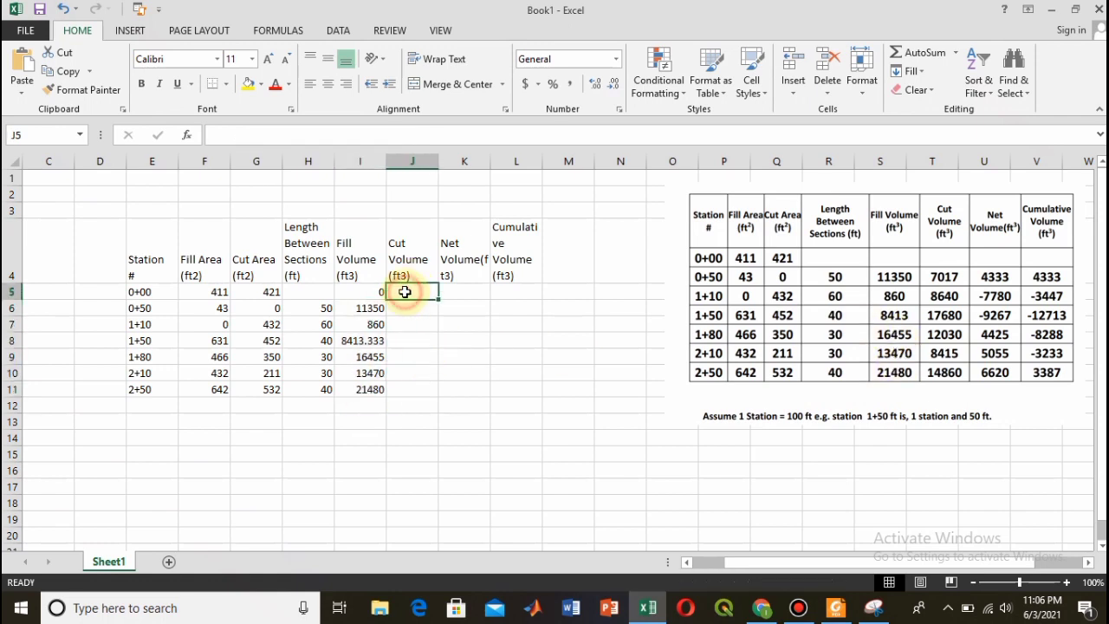
# Step: Enter 0 as the cut volume for station 0+00 in J5
pyautogui.write('=')
pyautogui.press('BackSpace')
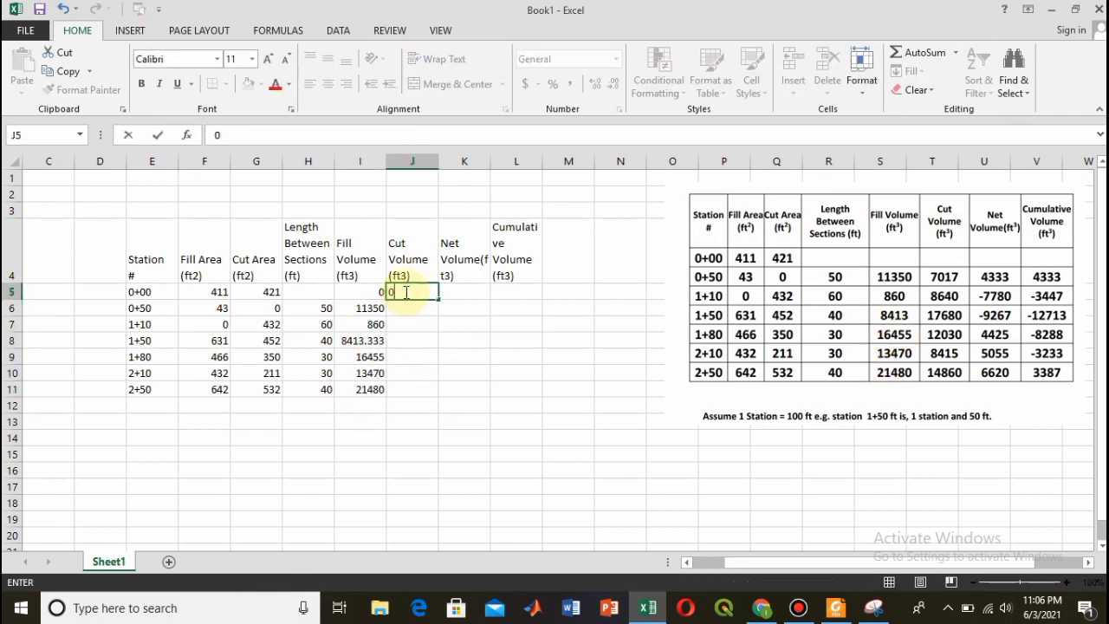
pyautogui.click(417, 355)
# Step: Copy the I6 formula text into J6
pyautogui.click(364, 308)
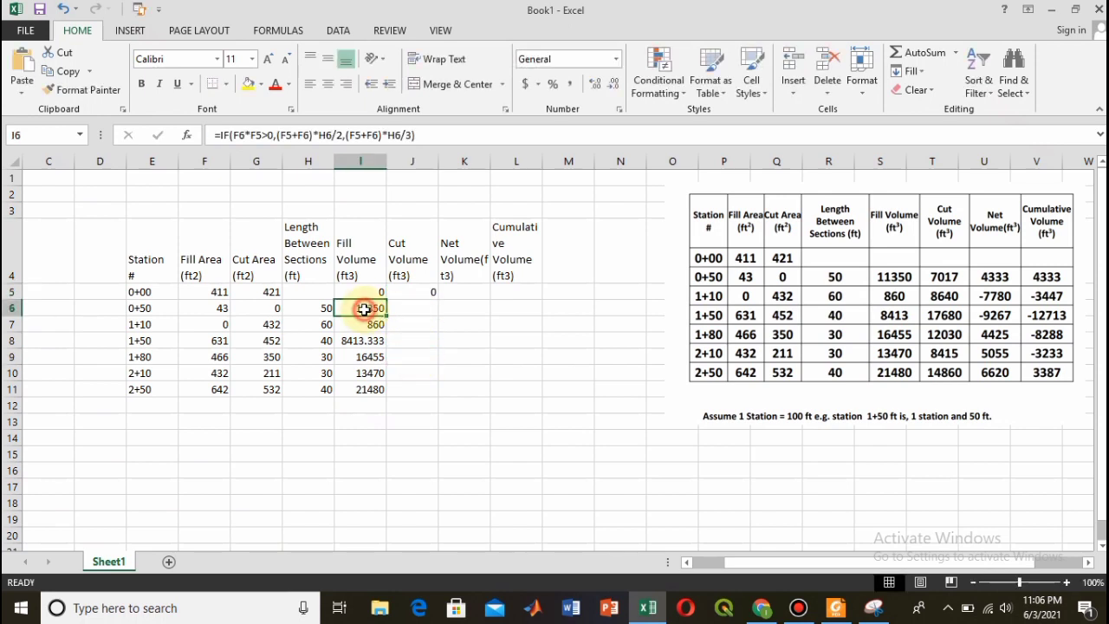
pyautogui.doubleClick(364, 308)
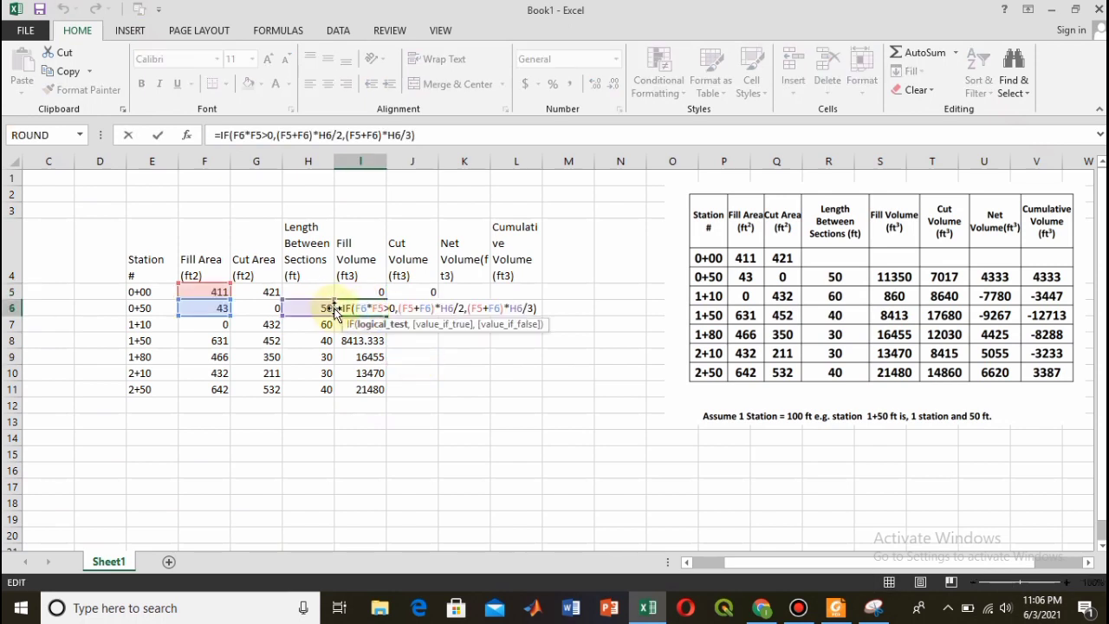
pyautogui.moveTo(337, 309); pyautogui.dragTo(539, 314)
pyautogui.hotkey('ctrl', 'c')
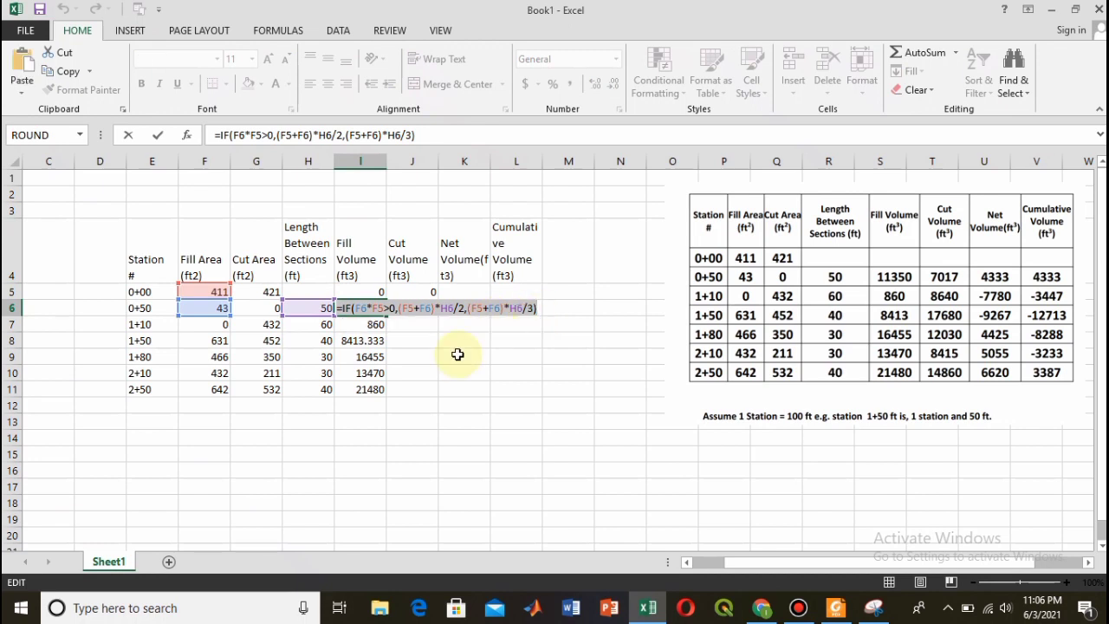
pyautogui.press('Escape')
pyautogui.click(416, 308)
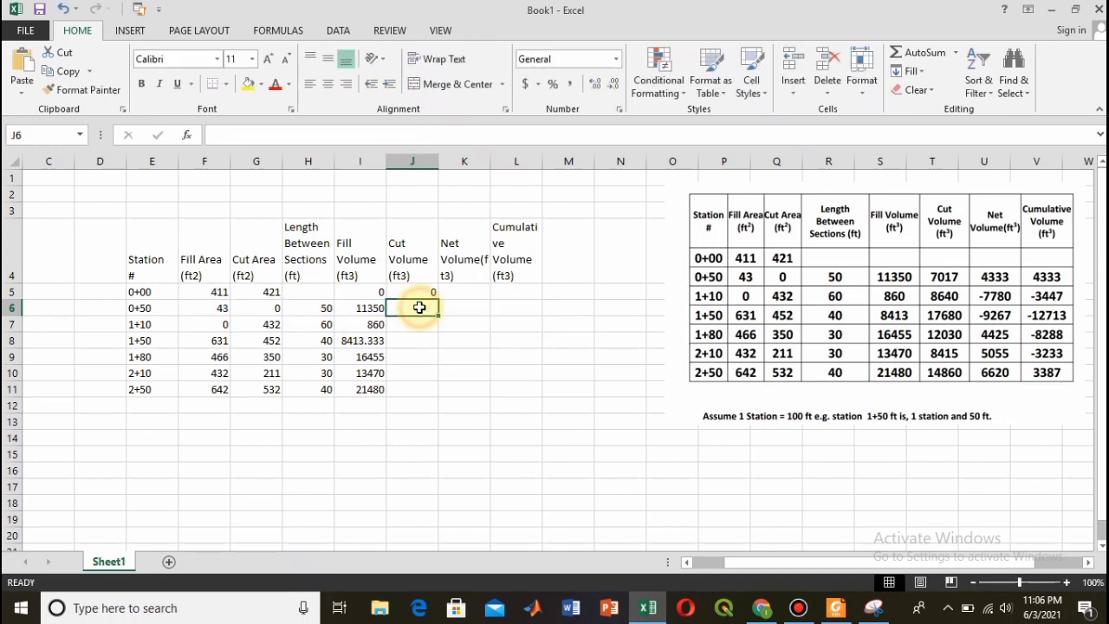
pyautogui.hotkey('ctrl', 'v')
# Step: Change all six F references in J6 to G cut-area references, giving 7016.667
pyautogui.doubleClick(417, 307)
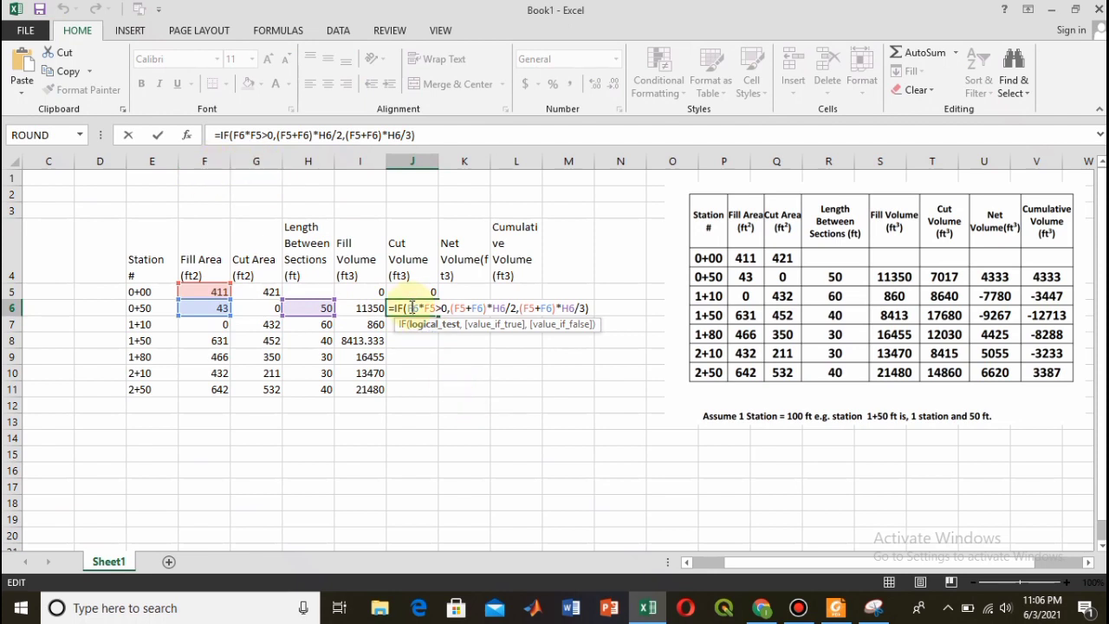
pyautogui.click(413, 307)
pyautogui.press('BackSpace')
pyautogui.write('G')
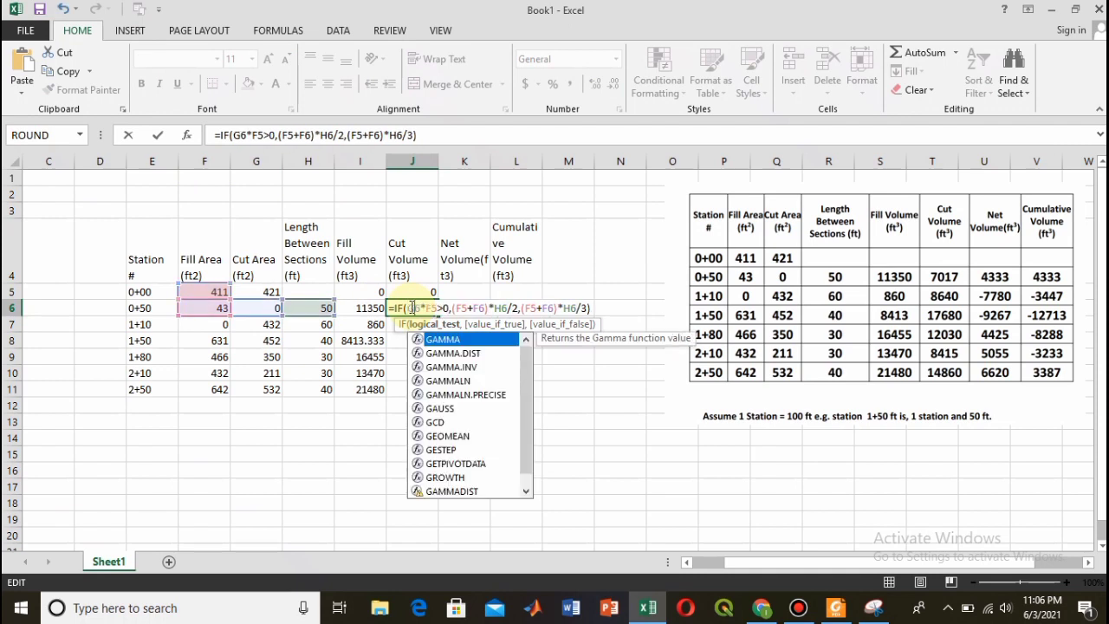
pyautogui.click(430, 307)
pyautogui.press('BackSpace')
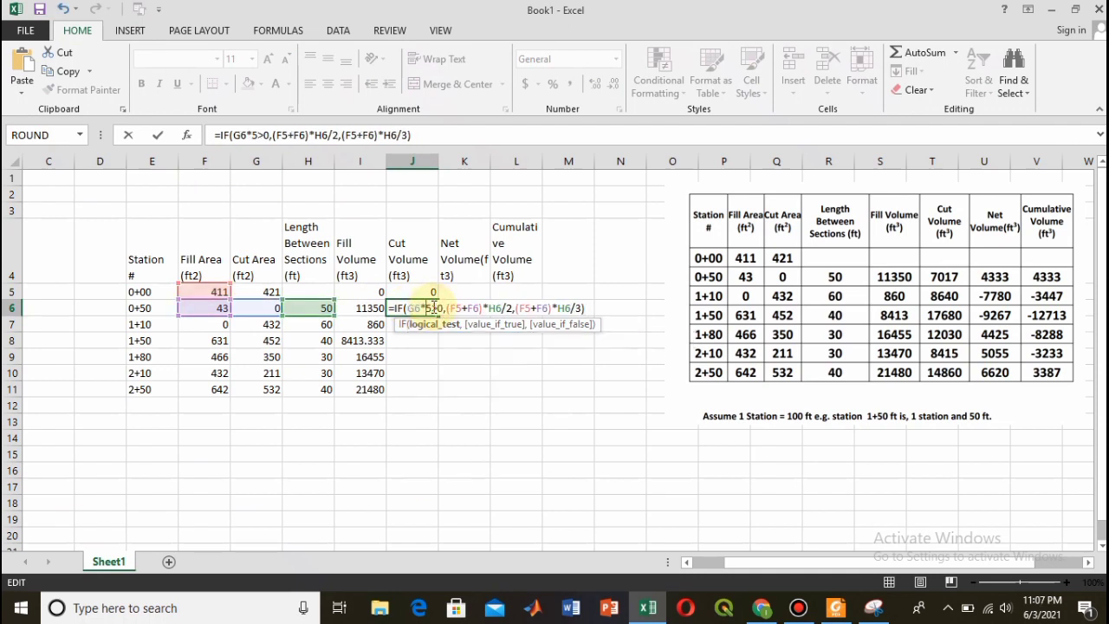
pyautogui.write('G')
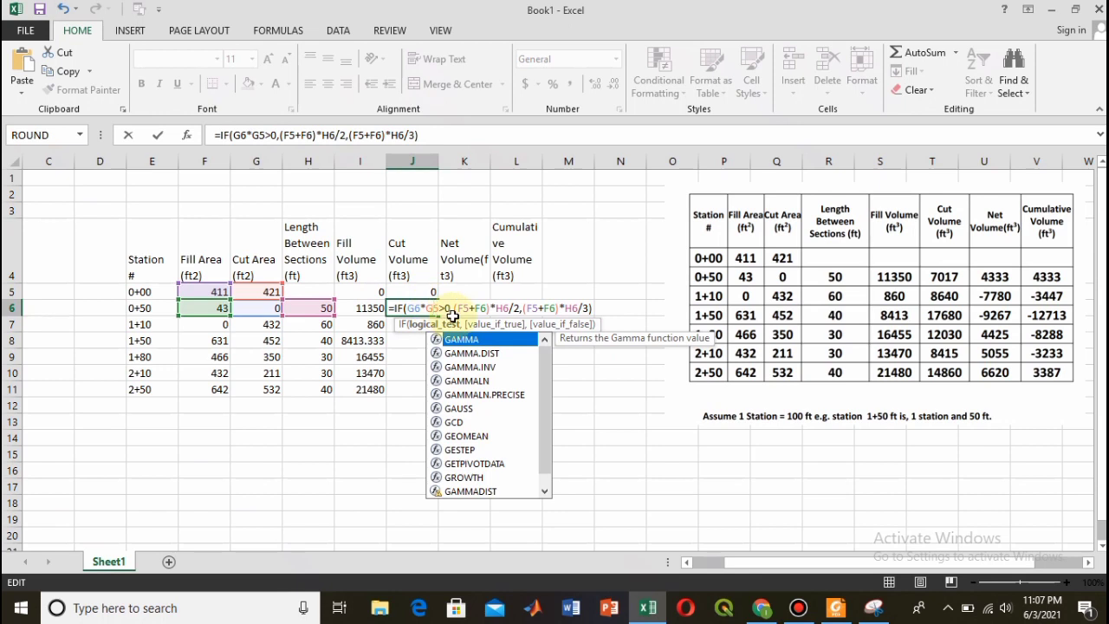
pyautogui.click(462, 307)
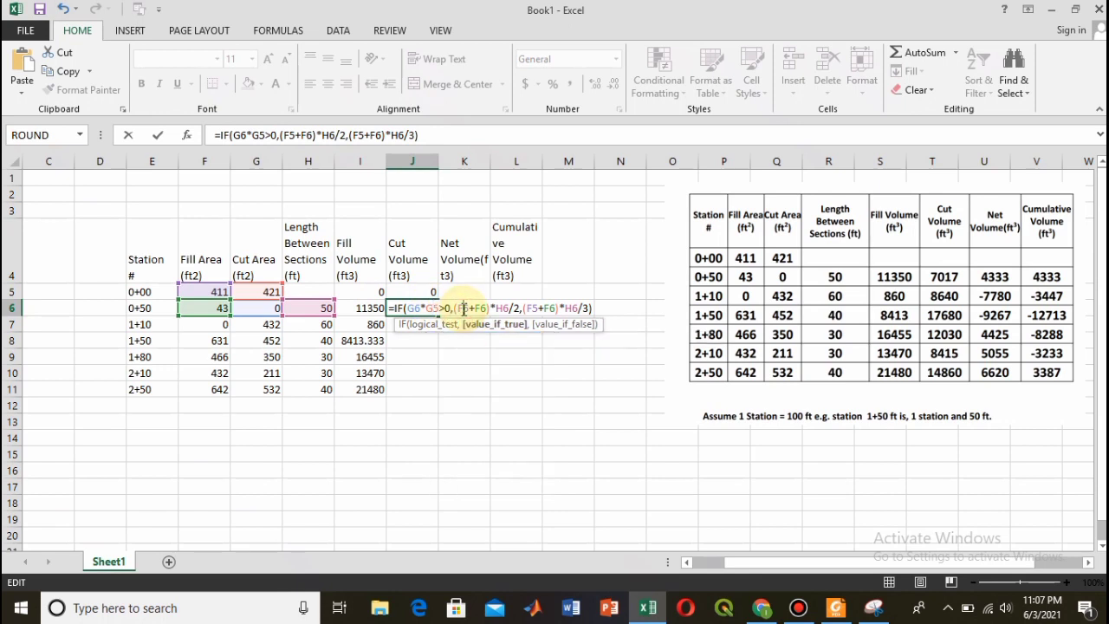
pyautogui.press('BackSpace')
pyautogui.write('G')
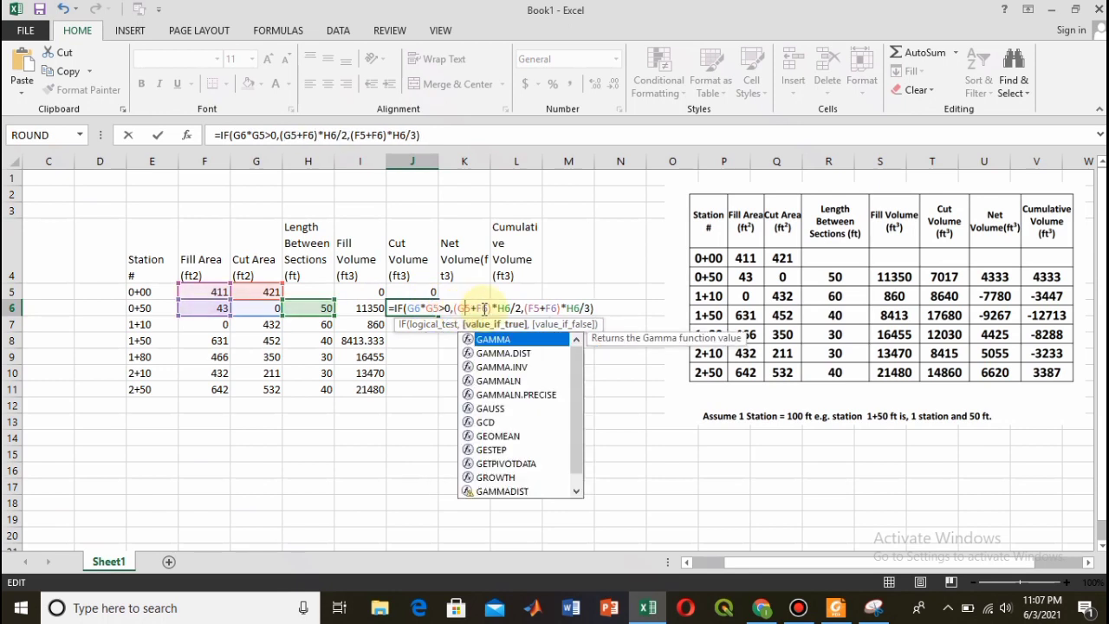
pyautogui.click(484, 307)
pyautogui.press('BackSpace')
pyautogui.write('G')
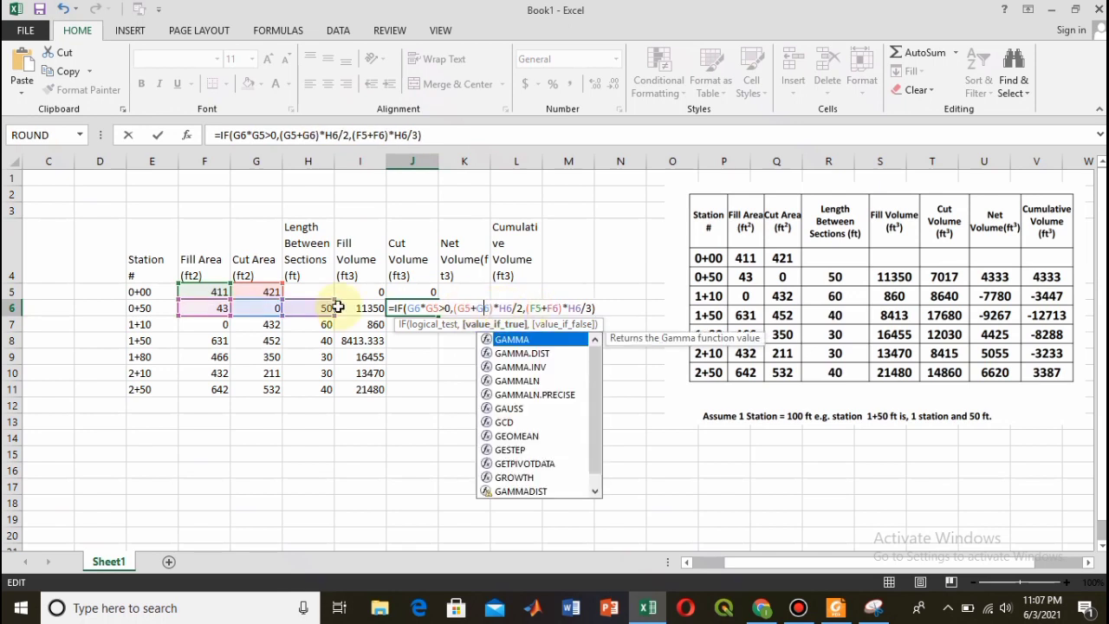
pyautogui.click(537, 307)
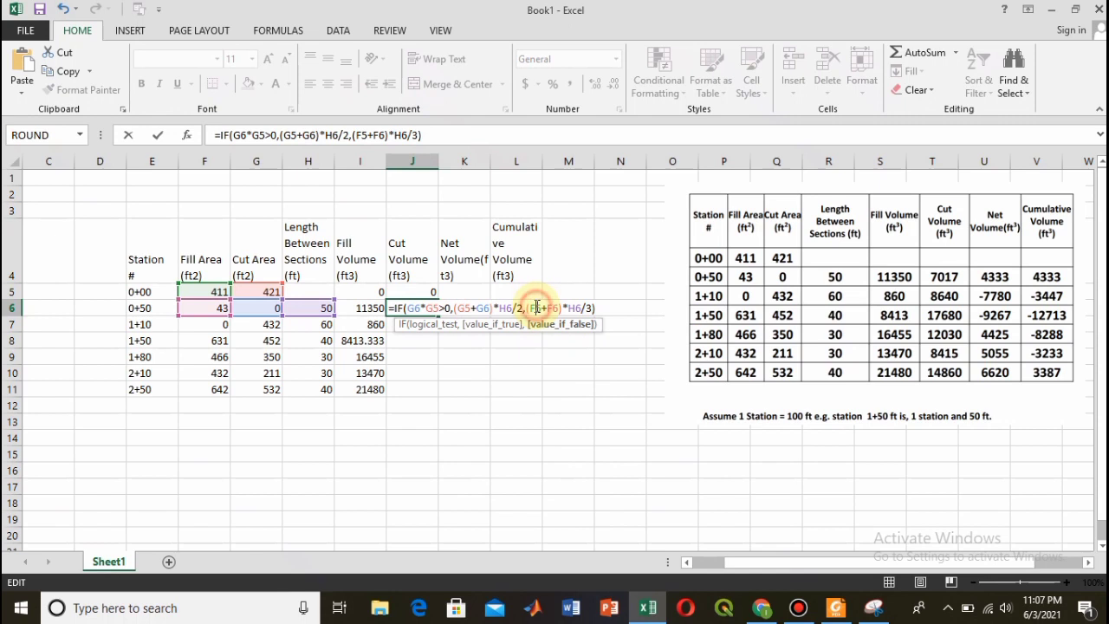
pyautogui.press('BackSpace')
pyautogui.write('G')
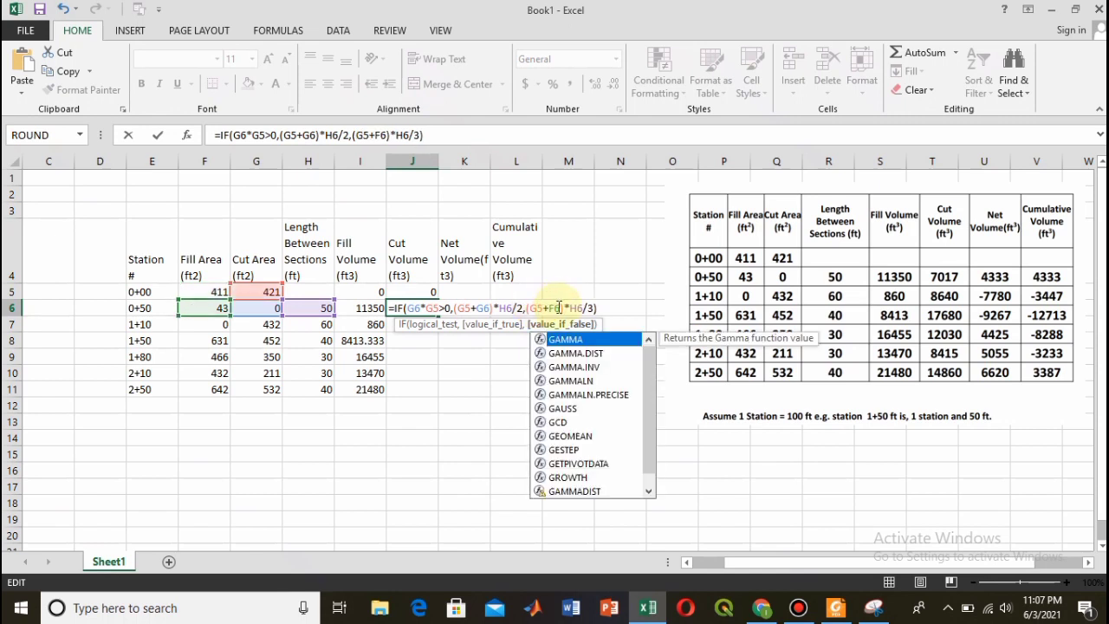
pyautogui.click(552, 308)
pyautogui.press('BackSpace')
pyautogui.write('G')
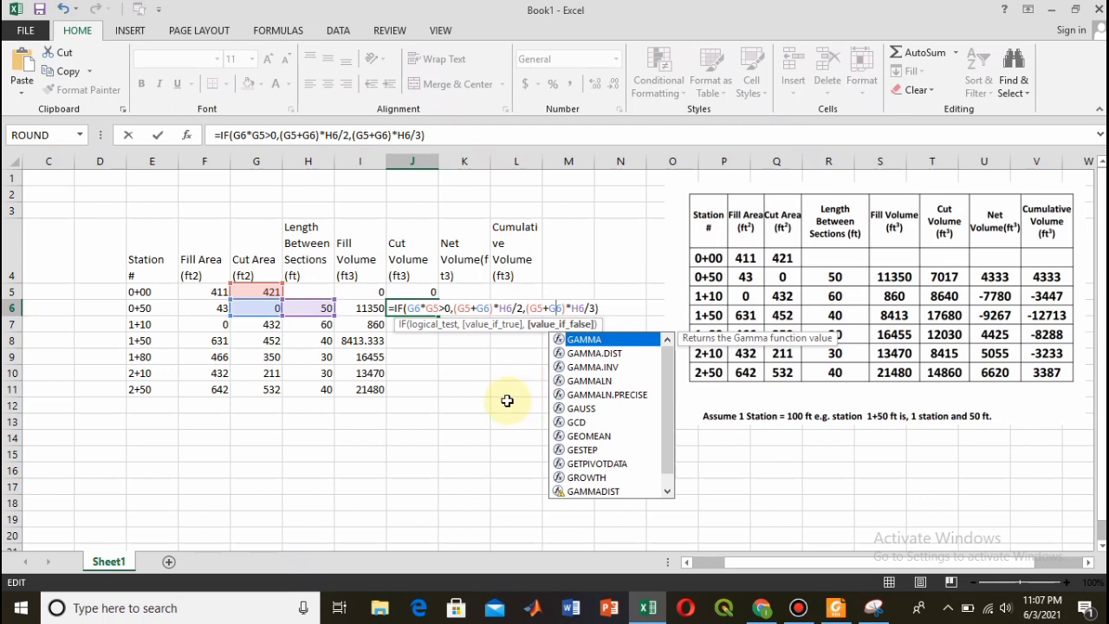
pyautogui.press('Return')
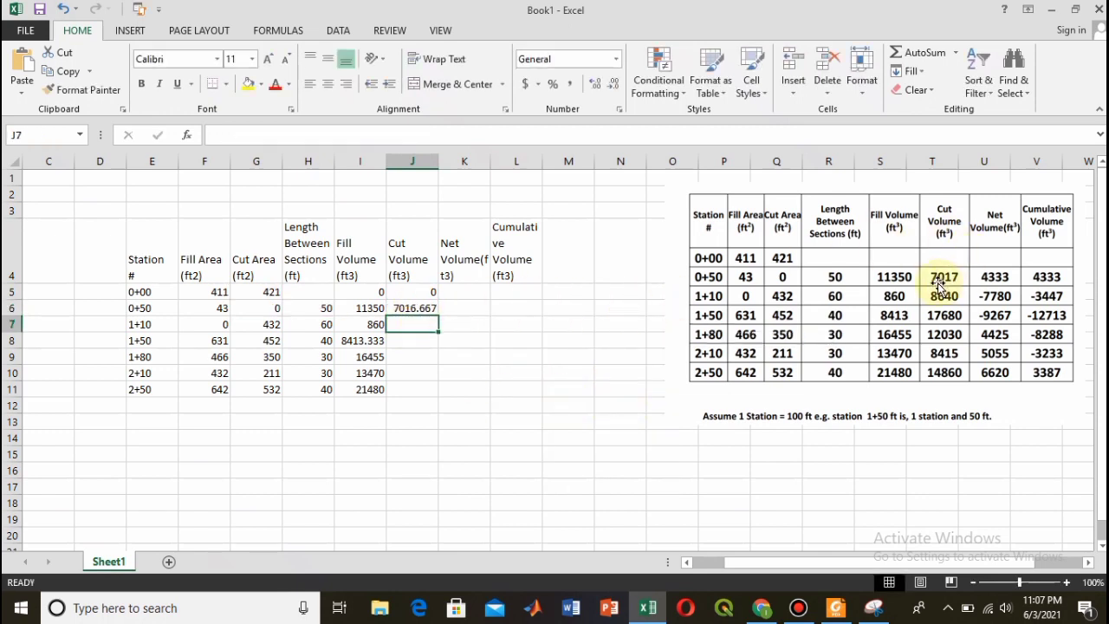
pyautogui.doubleClick(394, 308)
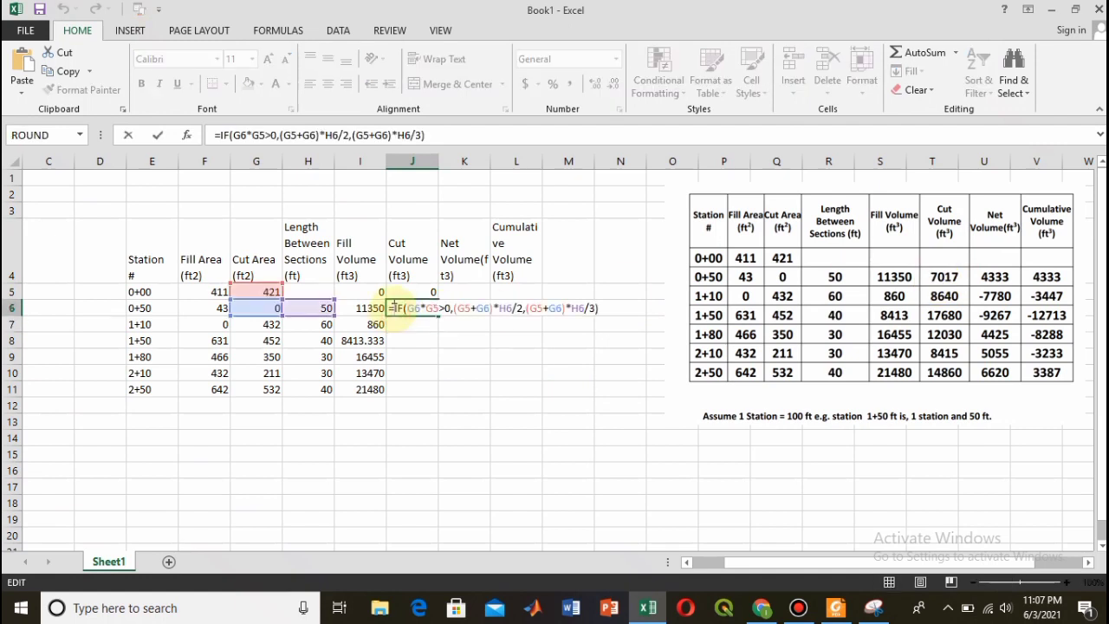
# Step: Wrap the J6 cut volume formula in ROUND(...,0)
pyautogui.write('round')
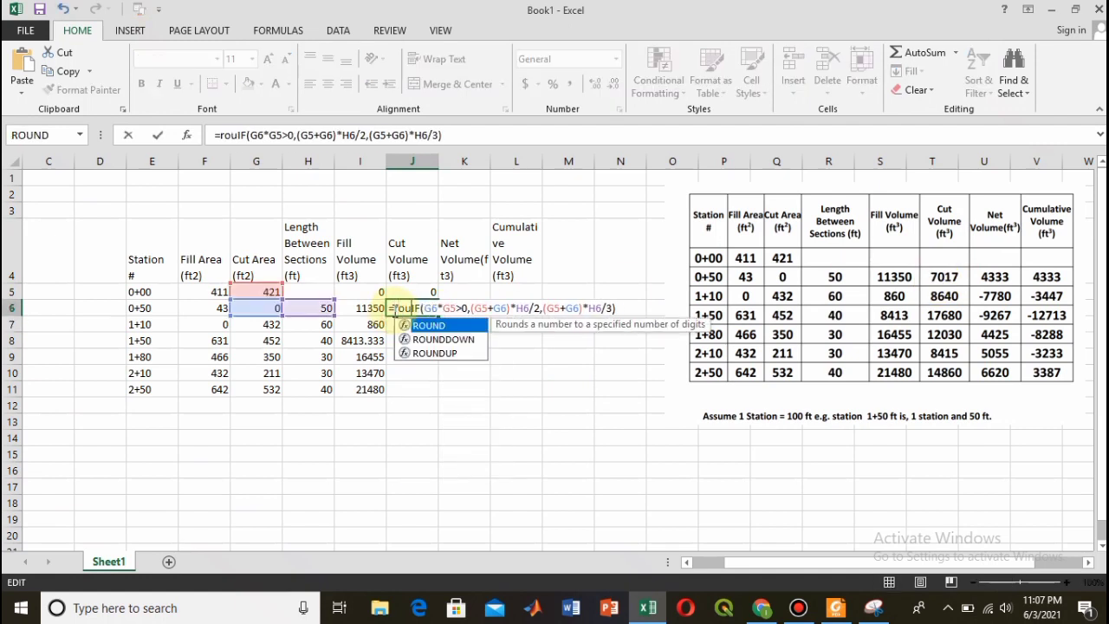
pyautogui.write('(')
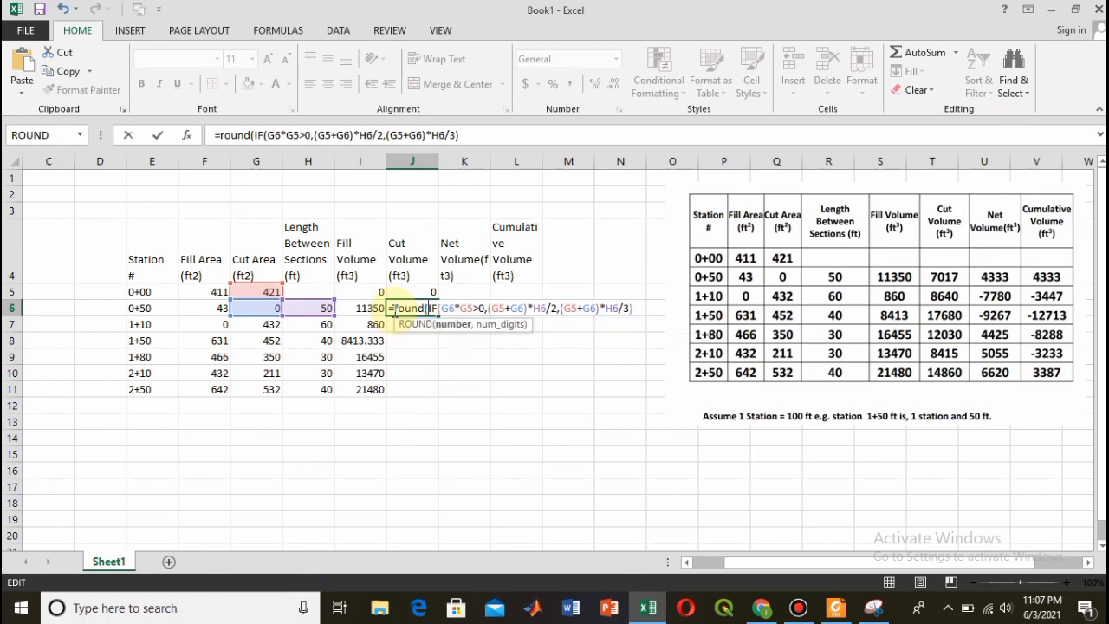
pyautogui.click(635, 308)
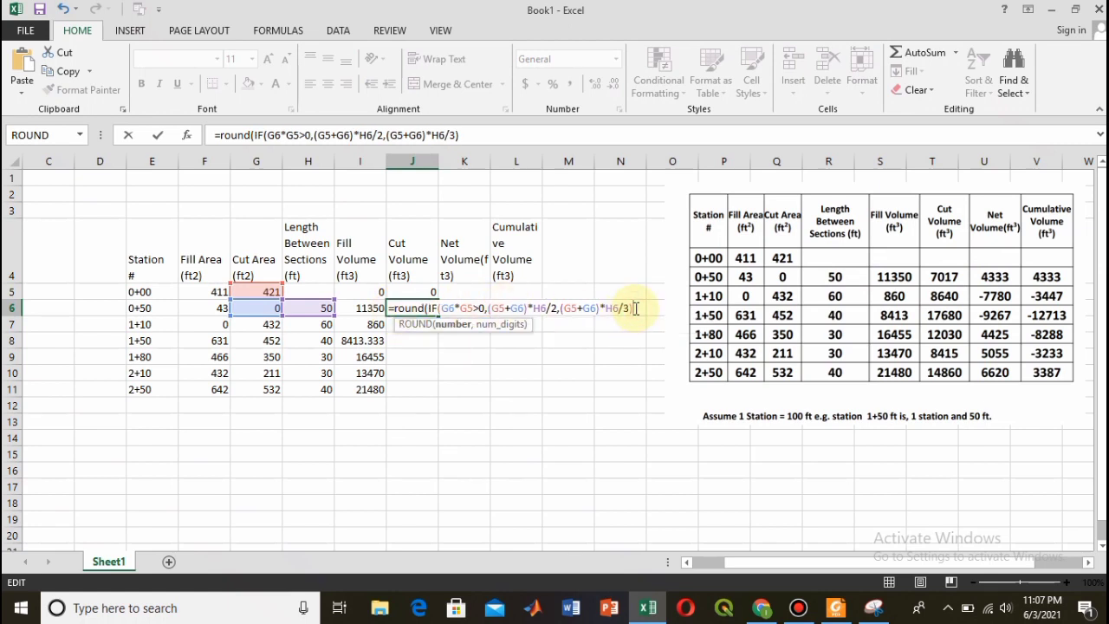
pyautogui.write(',')
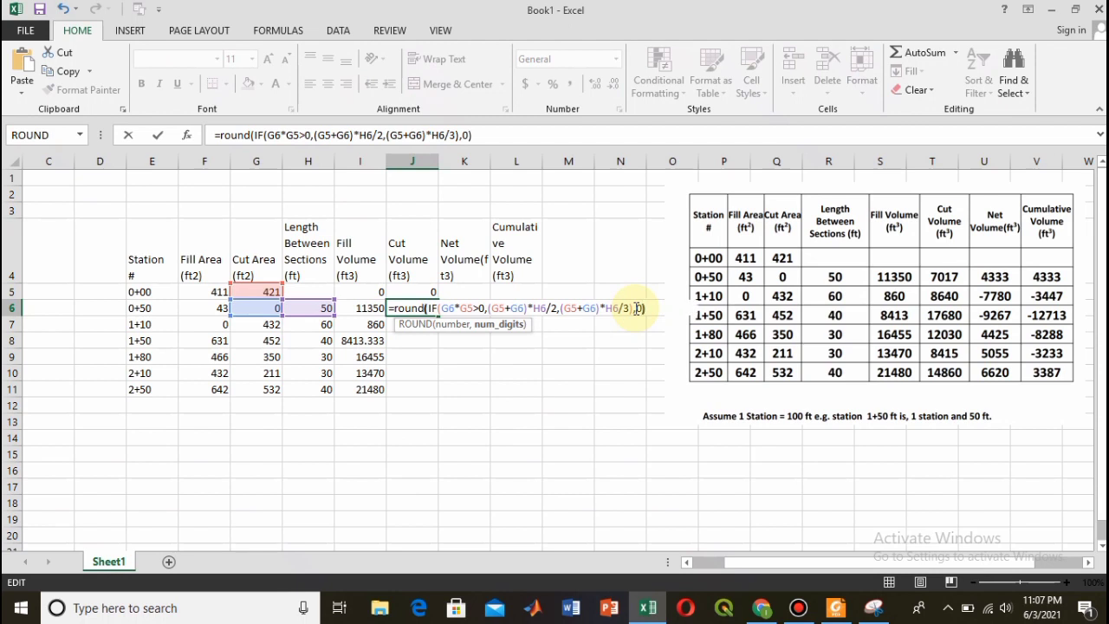
pyautogui.write('0)')
pyautogui.press('Return')
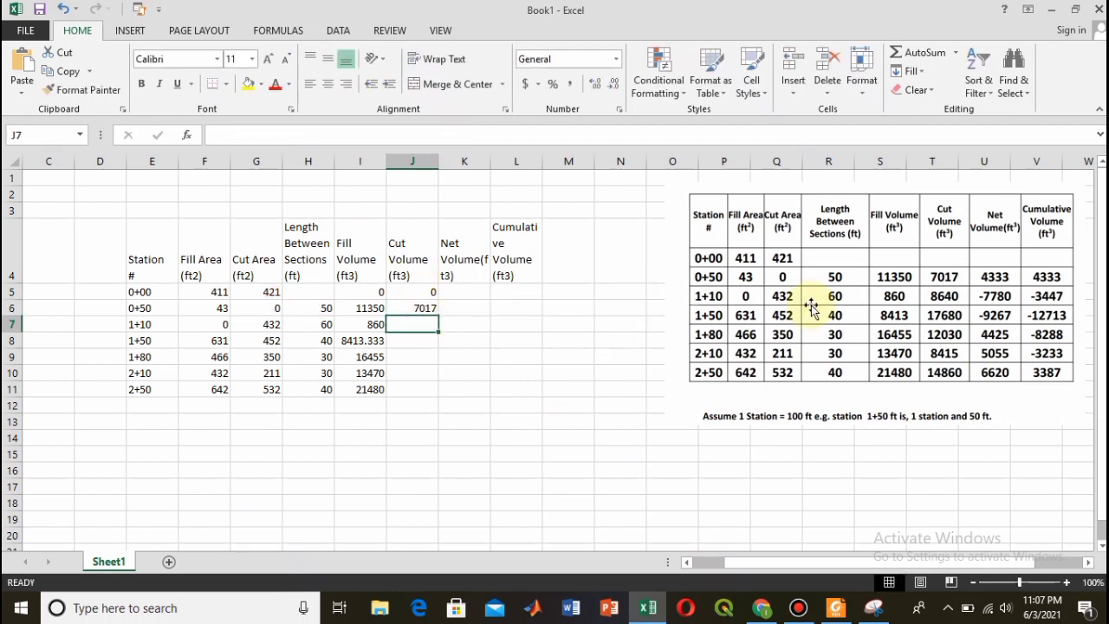
# Step: Copy the rounded cut volume formula down to J11, giving 7017 through 14860
pyautogui.click(422, 307)
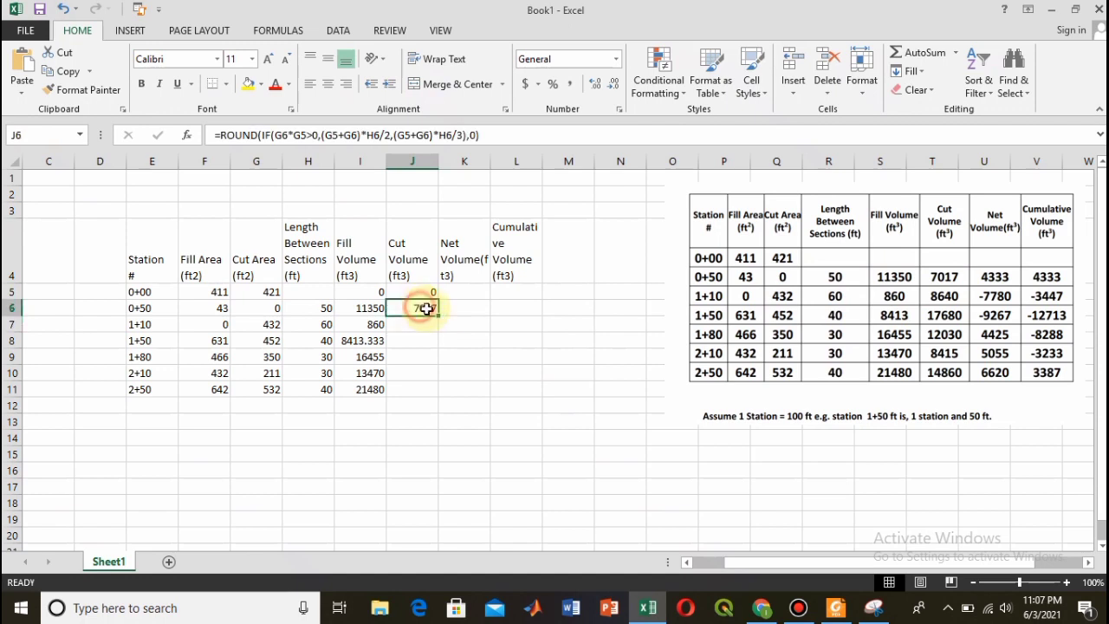
pyautogui.doubleClick(438, 316)
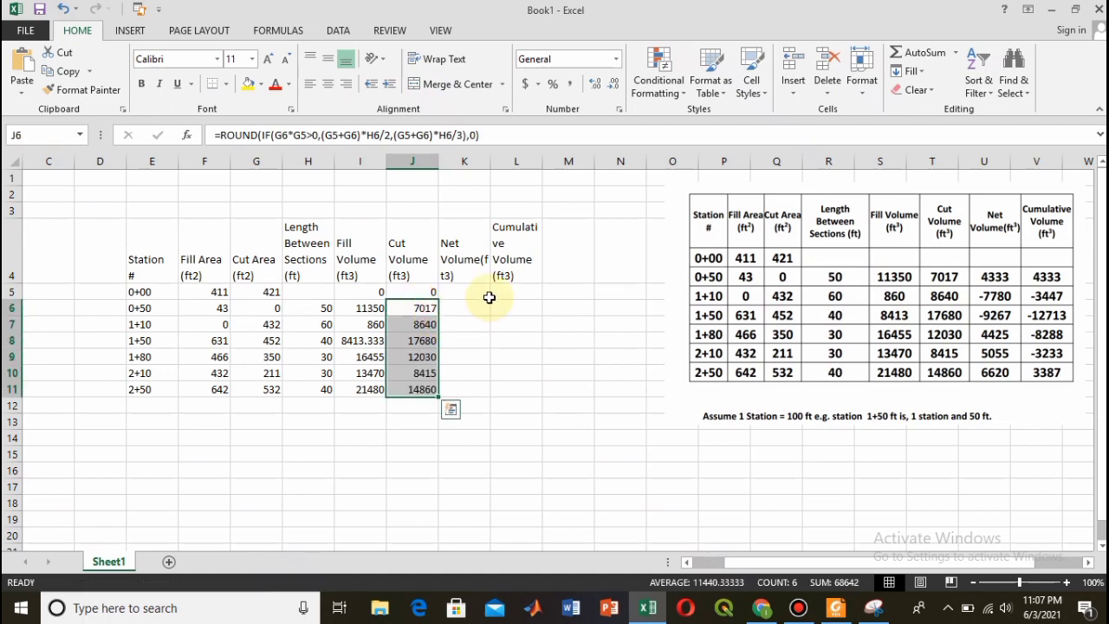
pyautogui.click(470, 294)
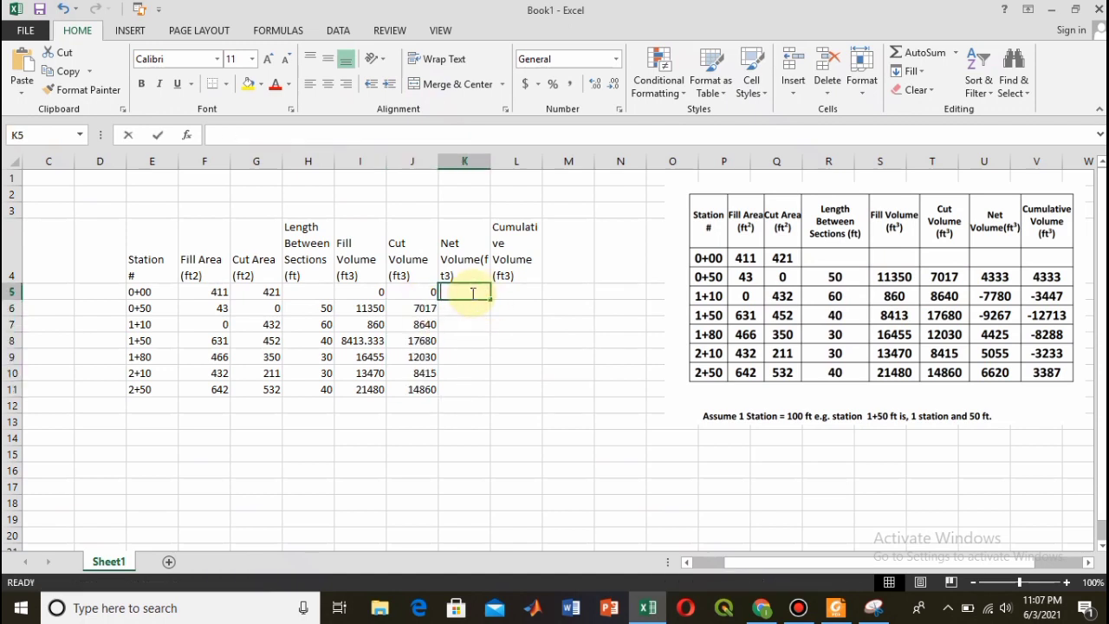
# Step: Enter =I5-J5 in K5 and fill it down to K11, from 0 to 6620
pyautogui.write('=')
pyautogui.click(356, 290)
pyautogui.write('-')
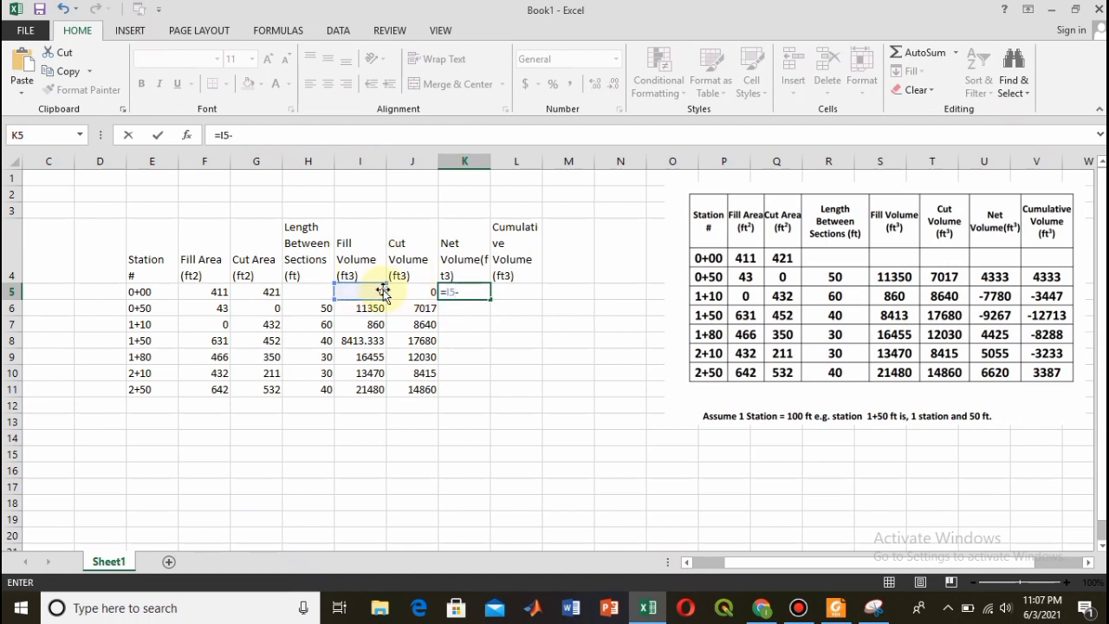
pyautogui.click(397, 291)
pyautogui.press('Return')
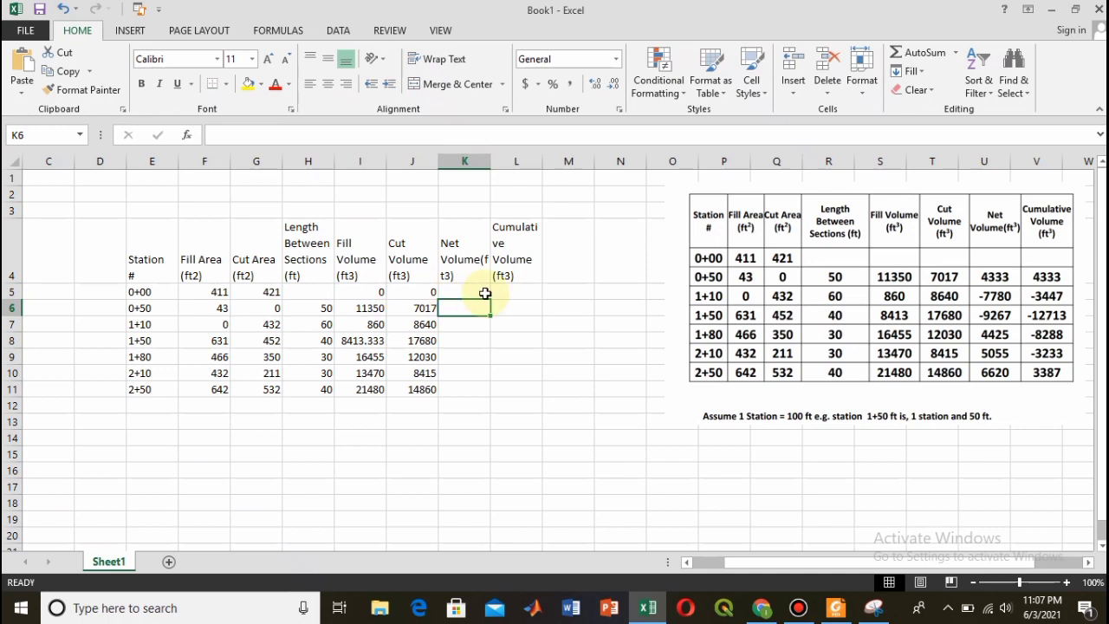
pyautogui.click(485, 293)
pyautogui.doubleClick(491, 300)
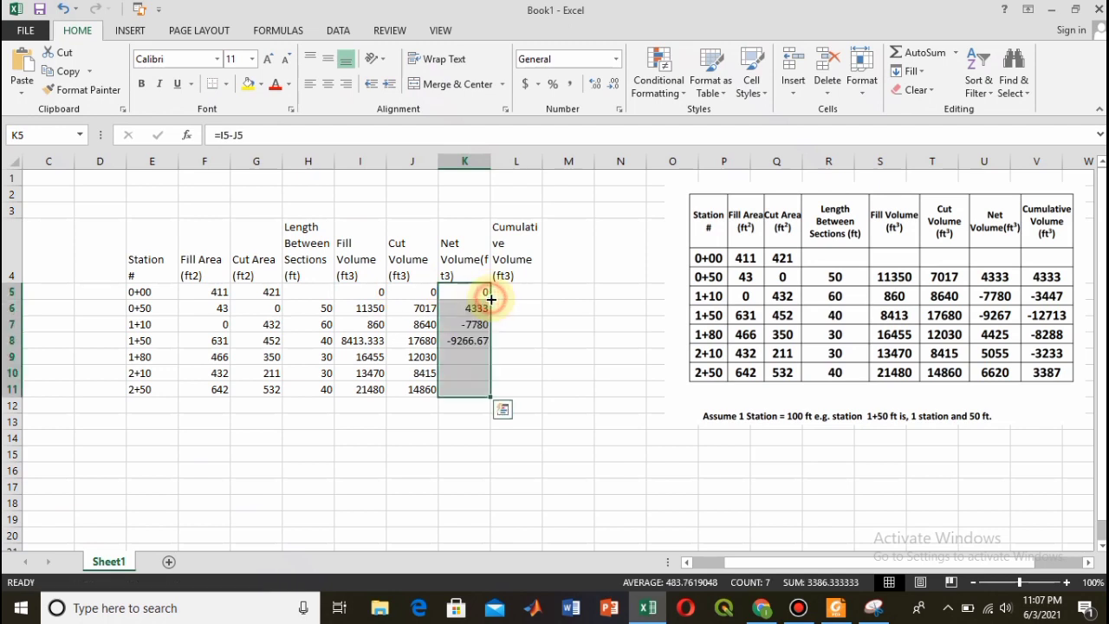
pyautogui.click(509, 290)
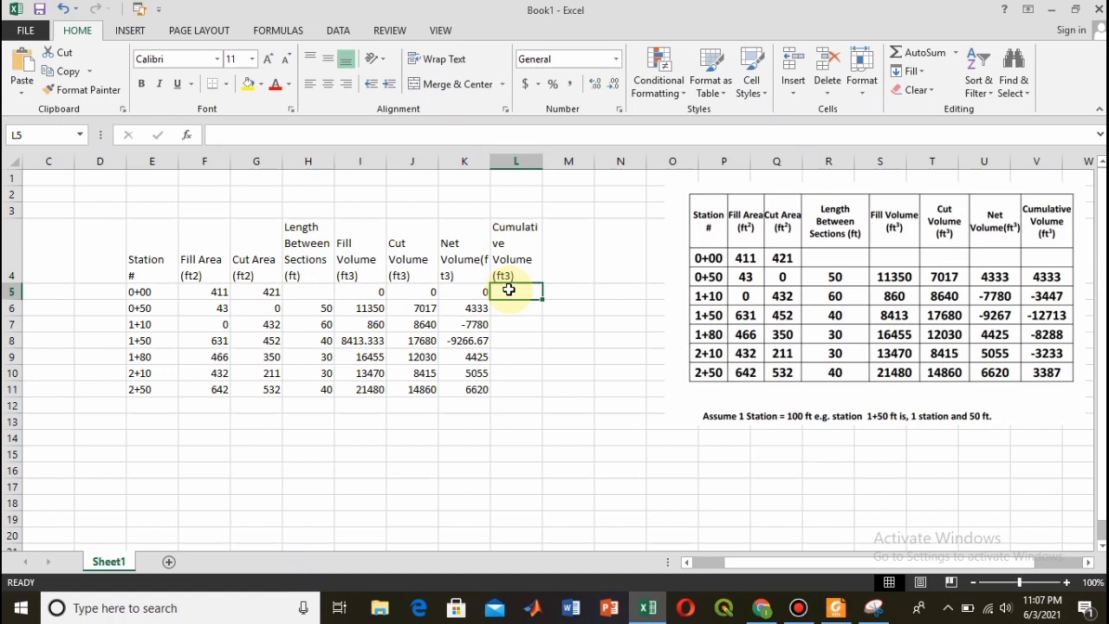
# Step: Enter the running total =ROUND(SUM($K$5:K5),0) in L5 after dismissing the formula error
pyautogui.write('=')
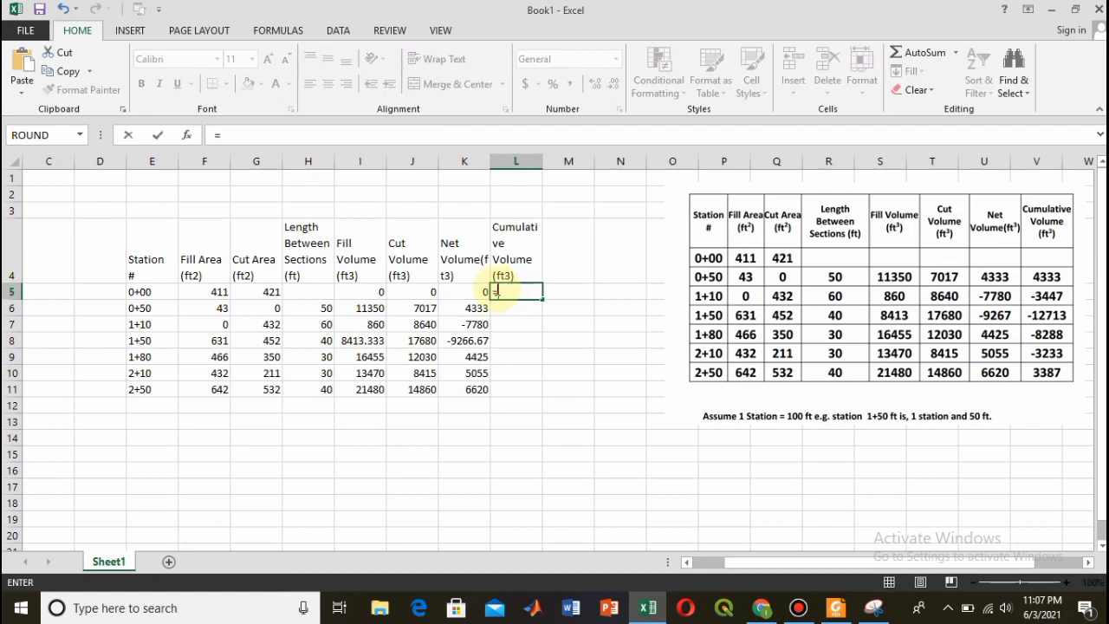
pyautogui.write('$')
pyautogui.press('Return')
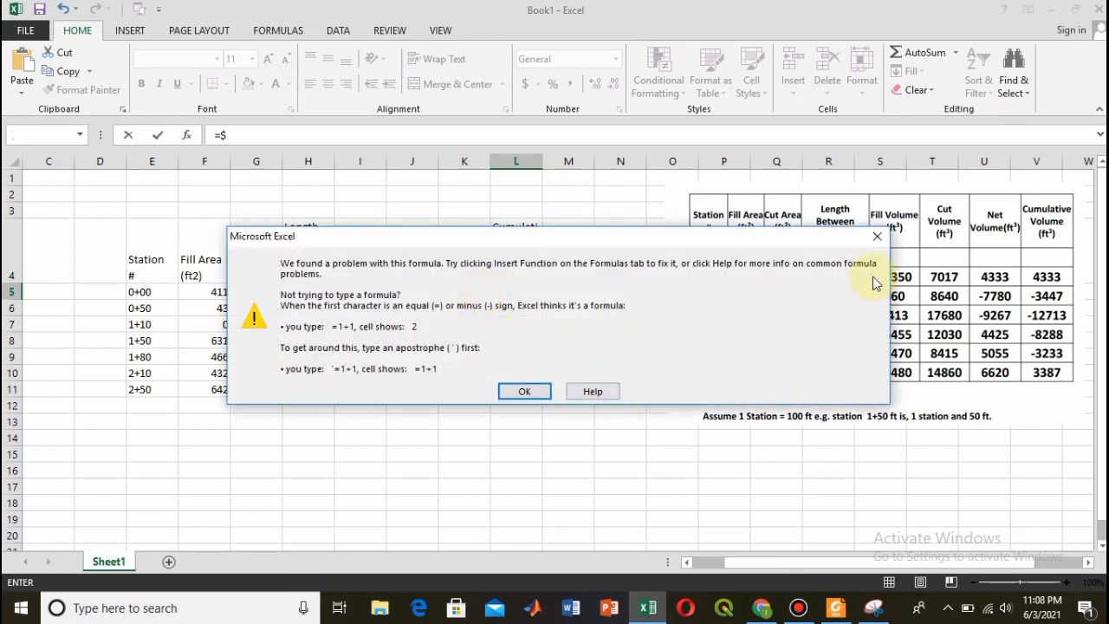
pyautogui.click(877, 237)
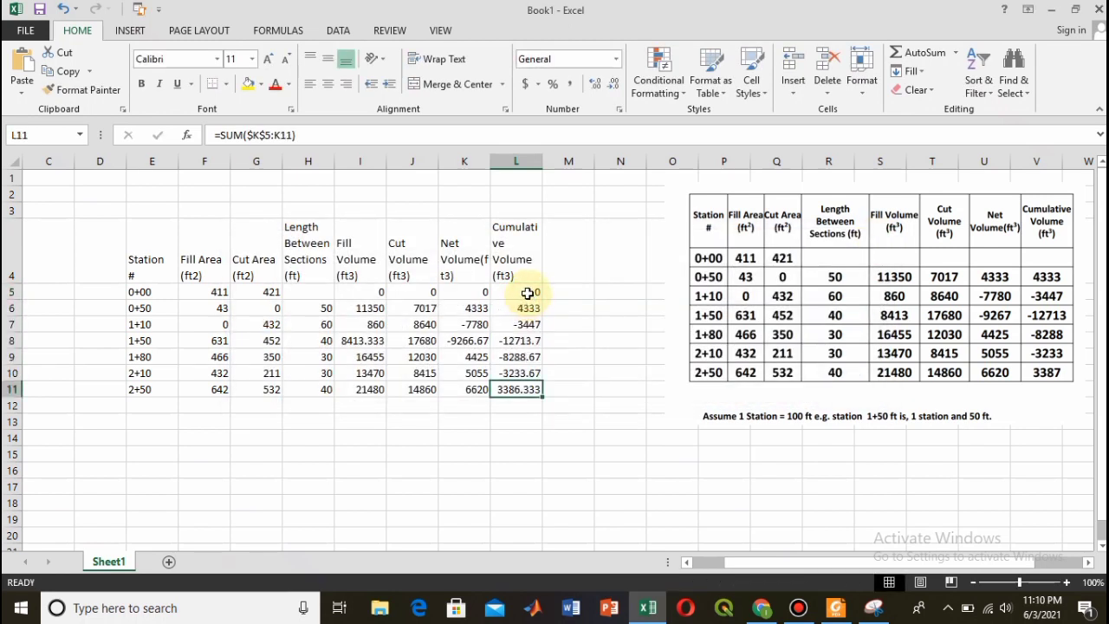
pyautogui.click(524, 295)
pyautogui.doubleClick(510, 292)
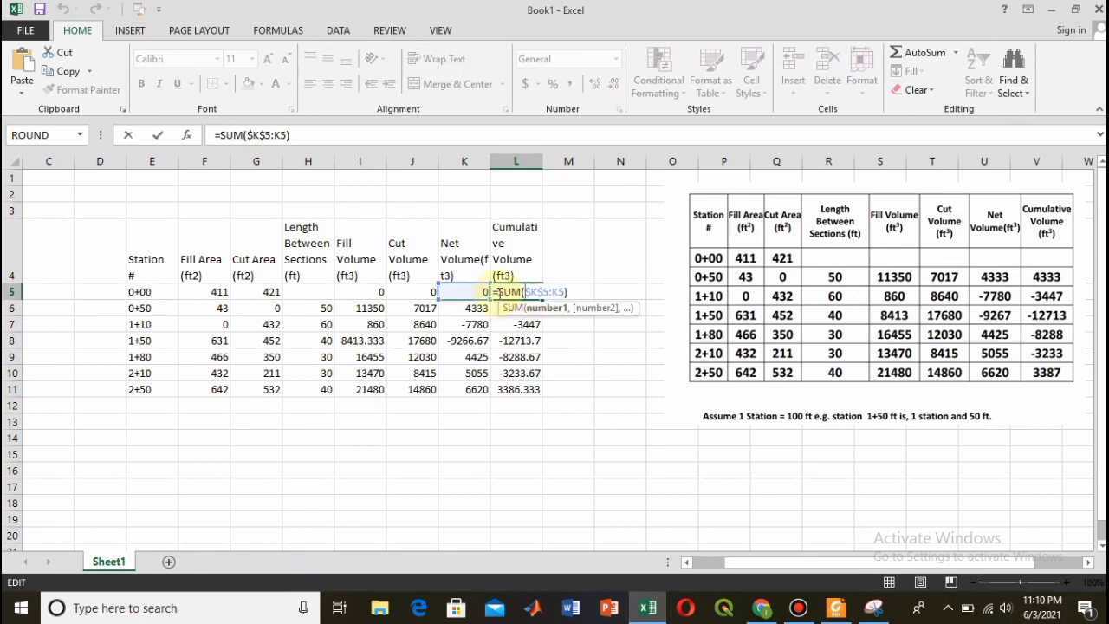
pyautogui.click(499, 292)
pyautogui.write('round')
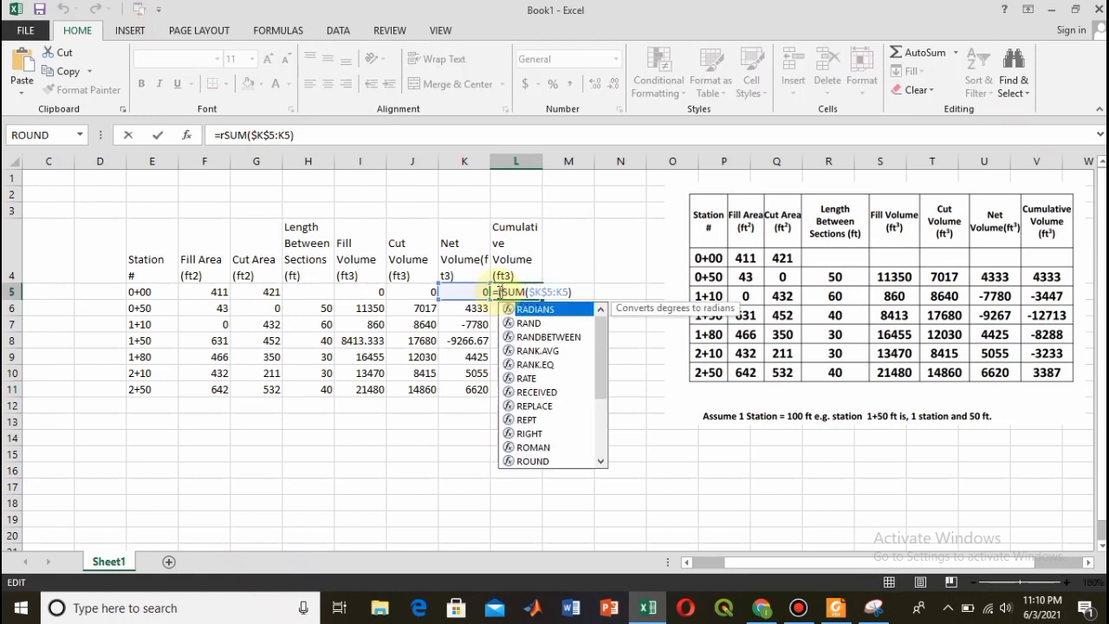
pyautogui.write('(')
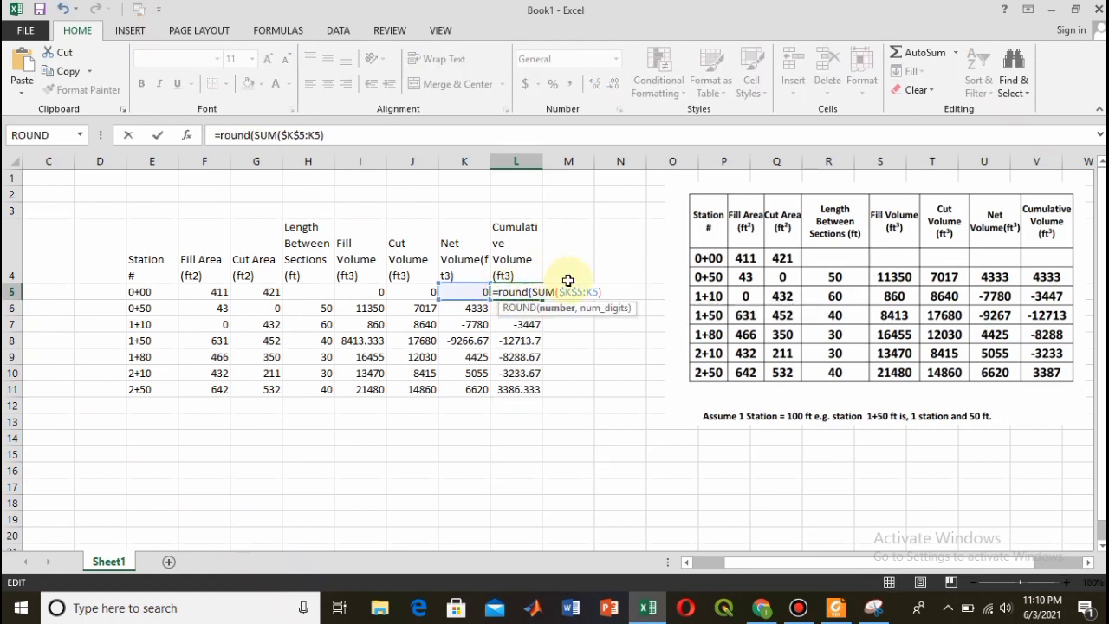
pyautogui.write(',0')
pyautogui.press('Return')
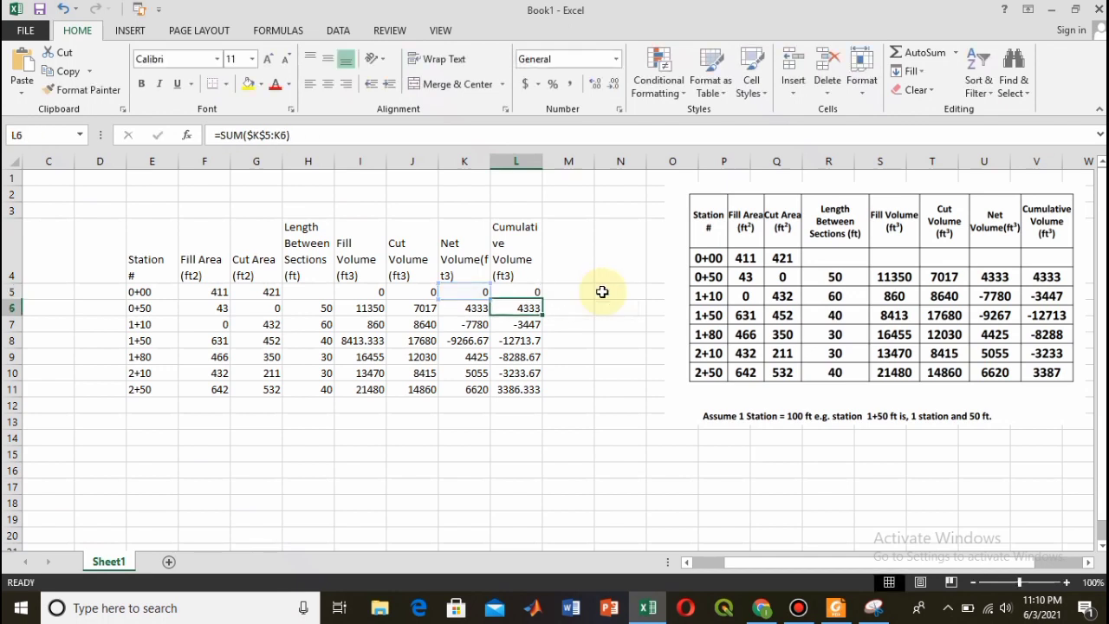
# Step: Copy the L5 cumulative formula down to L11, ending at 3386
pyautogui.click(518, 292)
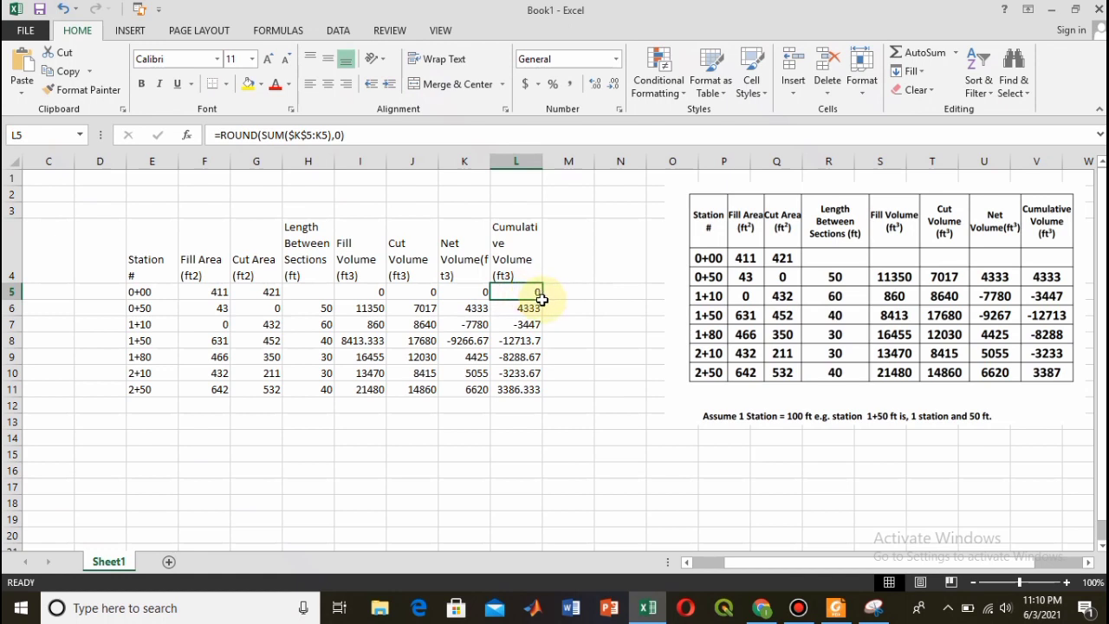
pyautogui.moveTo(535, 294); pyautogui.dragTo(545, 302)
pyautogui.click(545, 302)
pyautogui.click(536, 293)
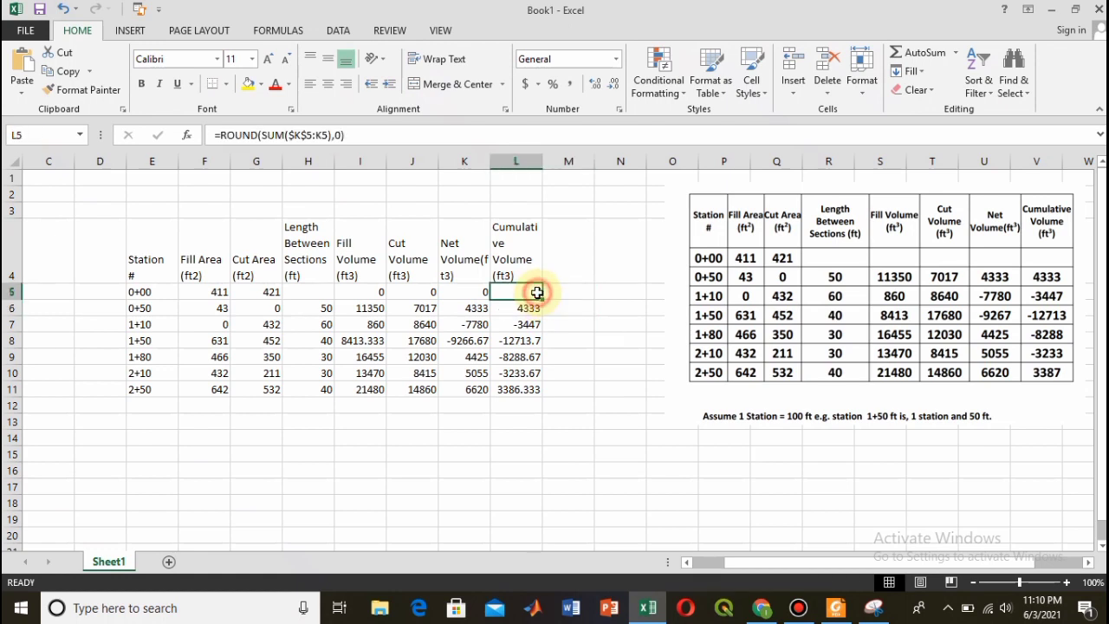
pyautogui.doubleClick(542, 300)
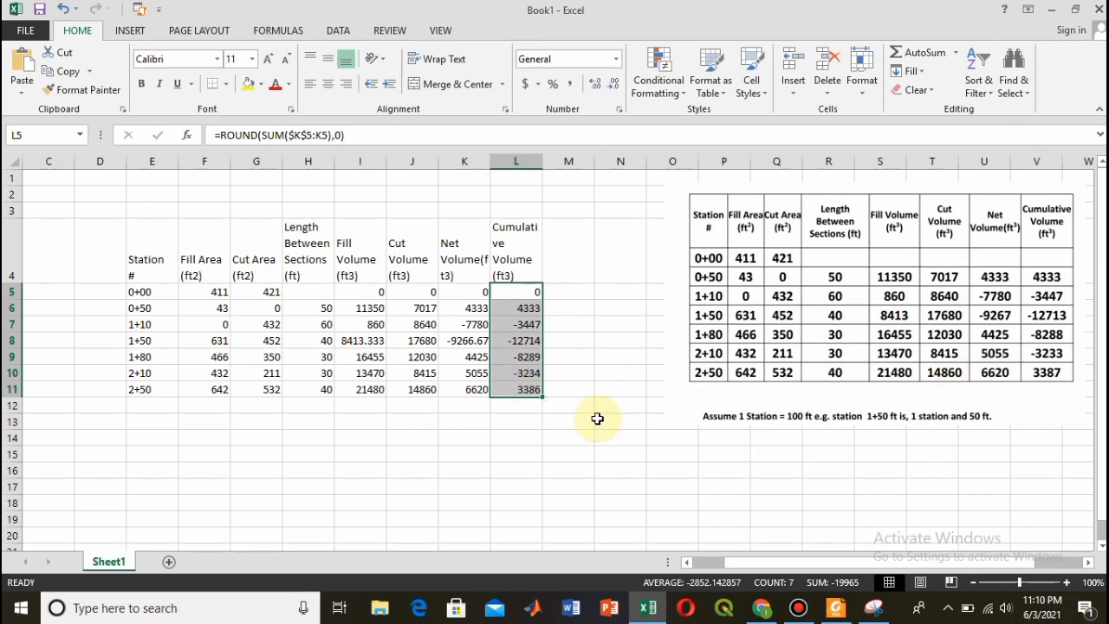
pyautogui.click(532, 451)
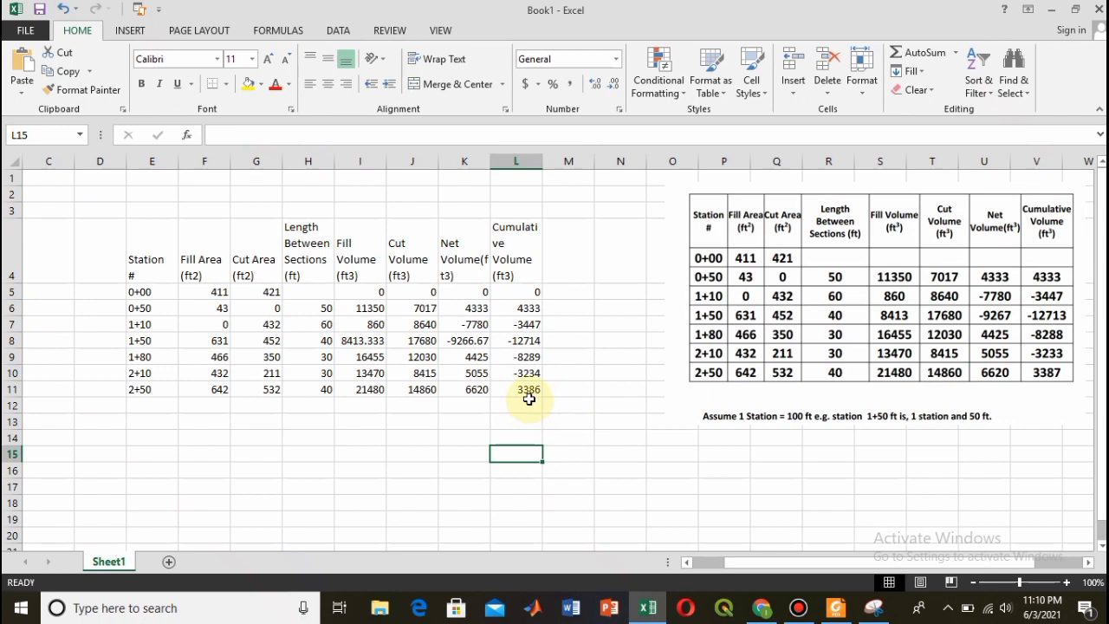
# Step: Type 'final net voulume= 3386 ft3, fill(+)' in L13, nudge the picture right, select L13:N13
pyautogui.click(521, 418)
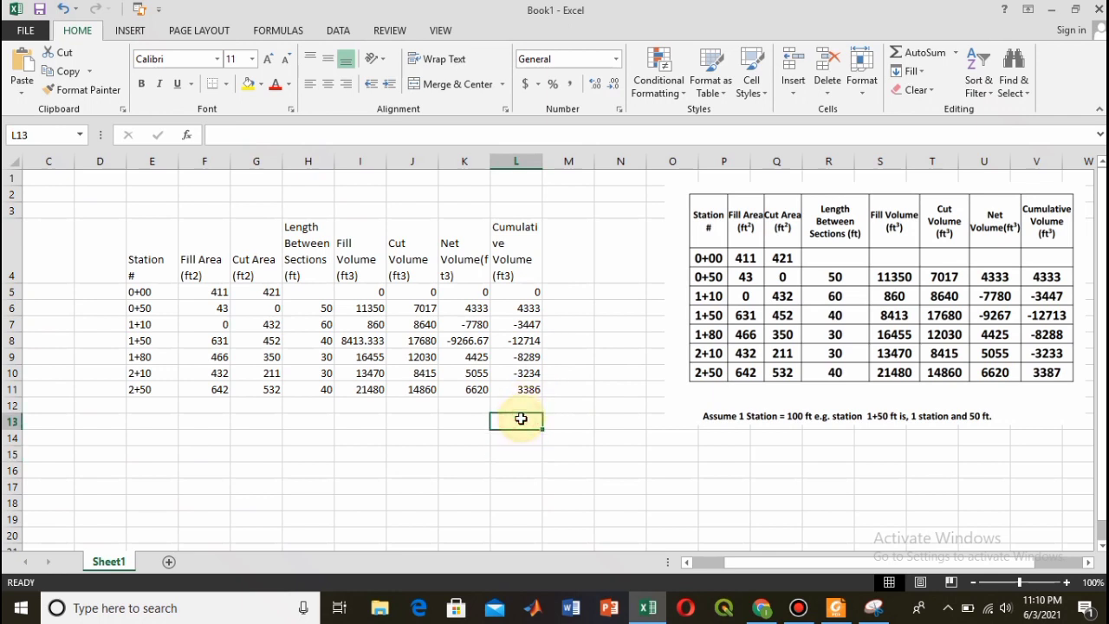
pyautogui.write('fi')
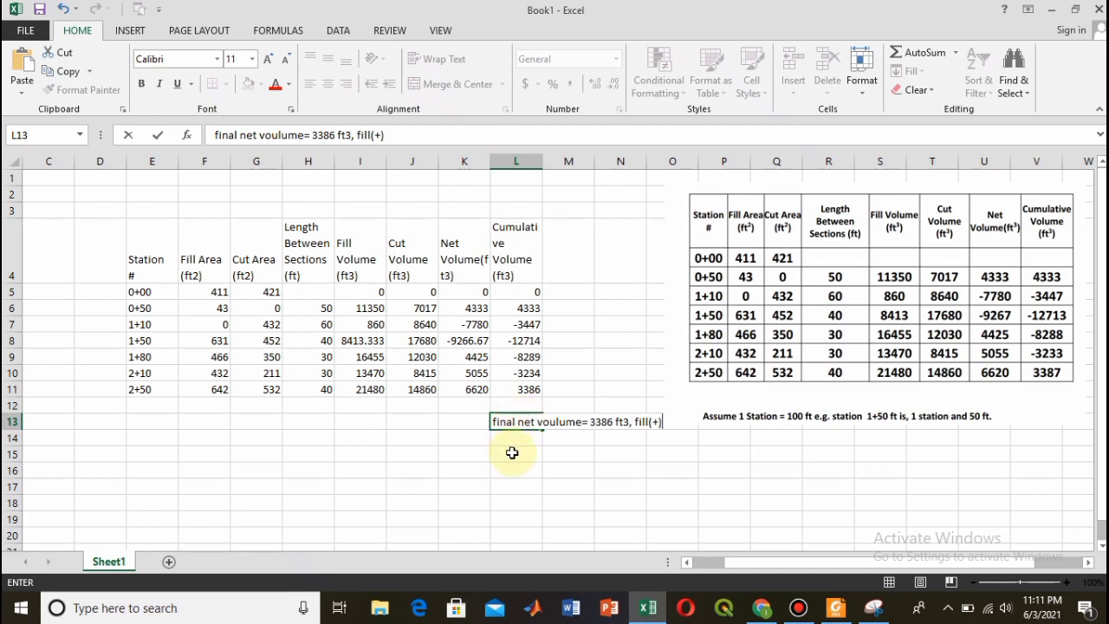
pyautogui.click(509, 452)
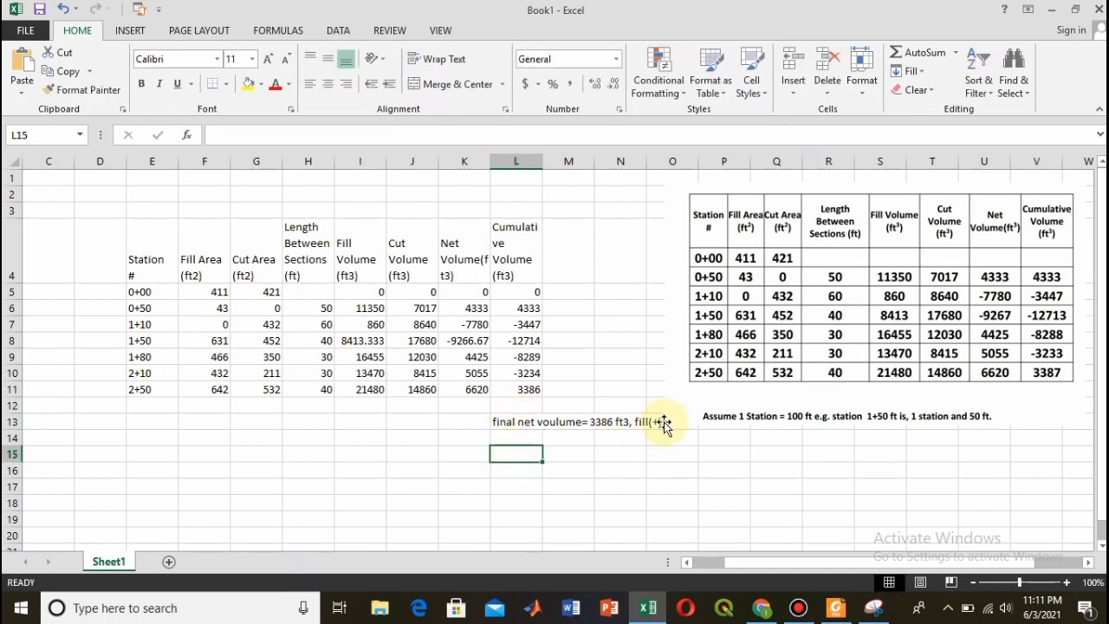
pyautogui.moveTo(668, 422); pyautogui.dragTo(695, 411)
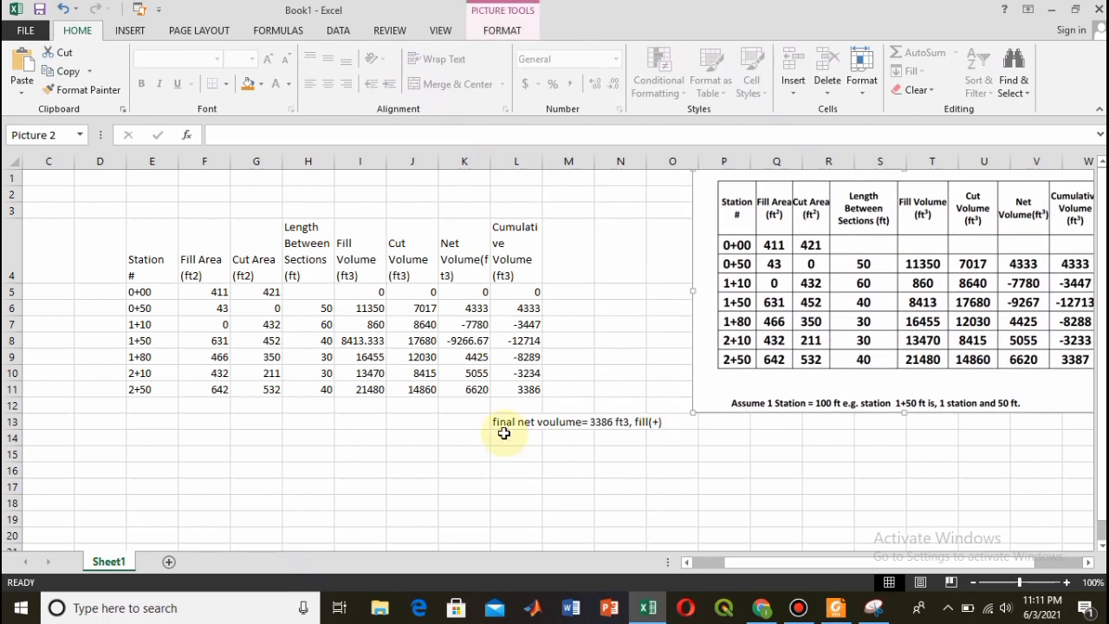
pyautogui.moveTo(495, 423); pyautogui.dragTo(651, 423)
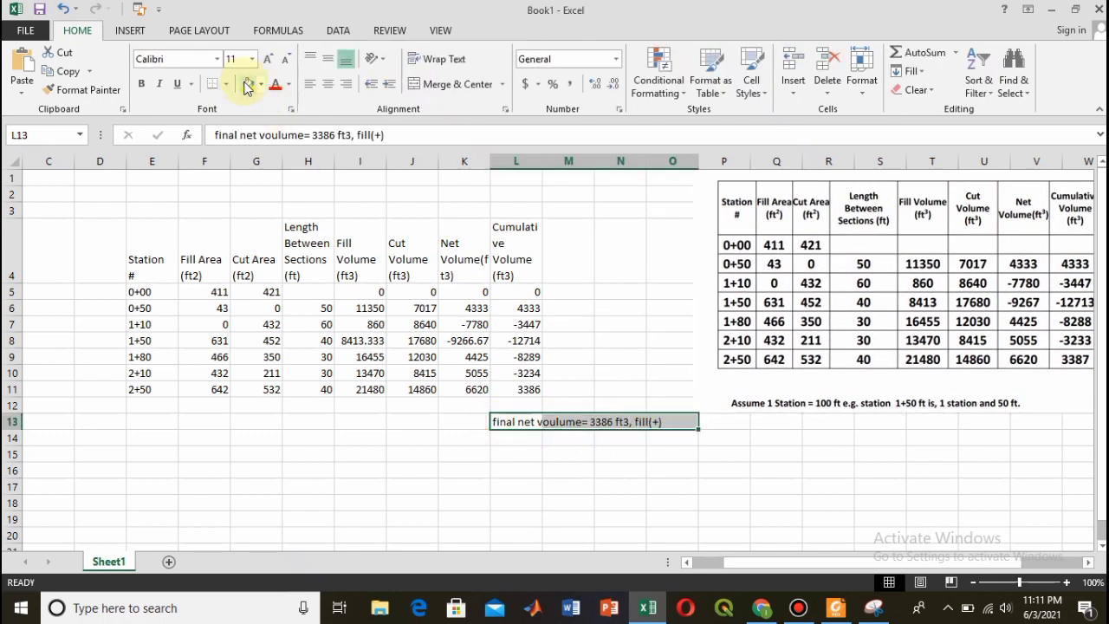